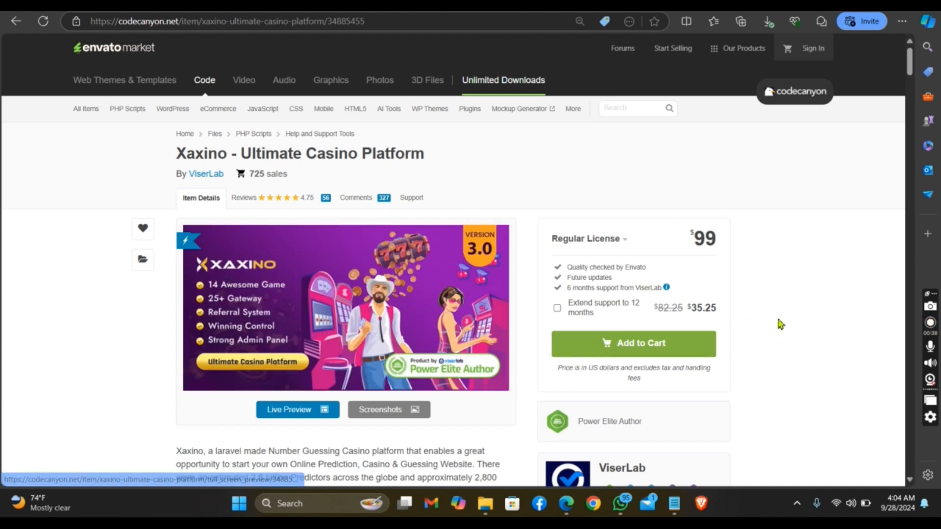
Switch to the OrangeHost cPanel and open the public_html folder in File Manager
mouse_move(910, 64)
left_mouse_down()
mouse_move(914, 92)
mouse_move(910, 61)
left_mouse_up()
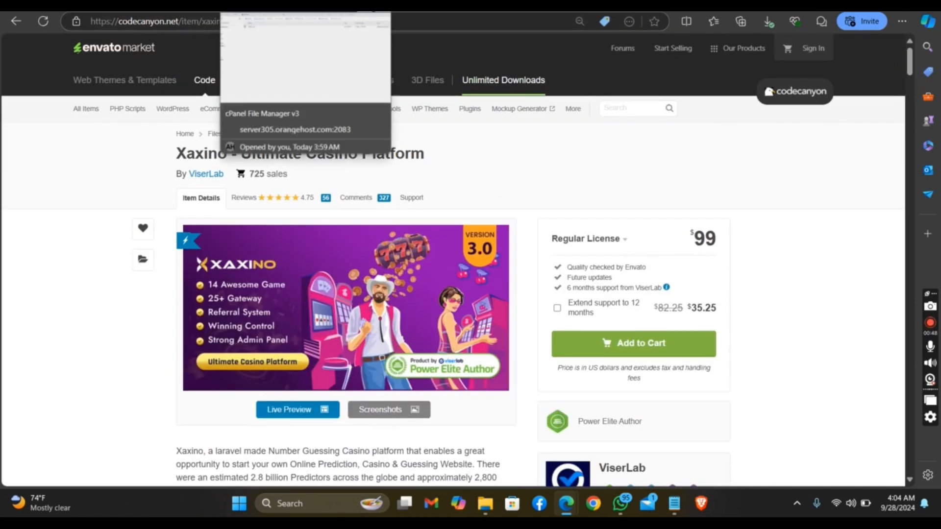
left_click(235, 6)
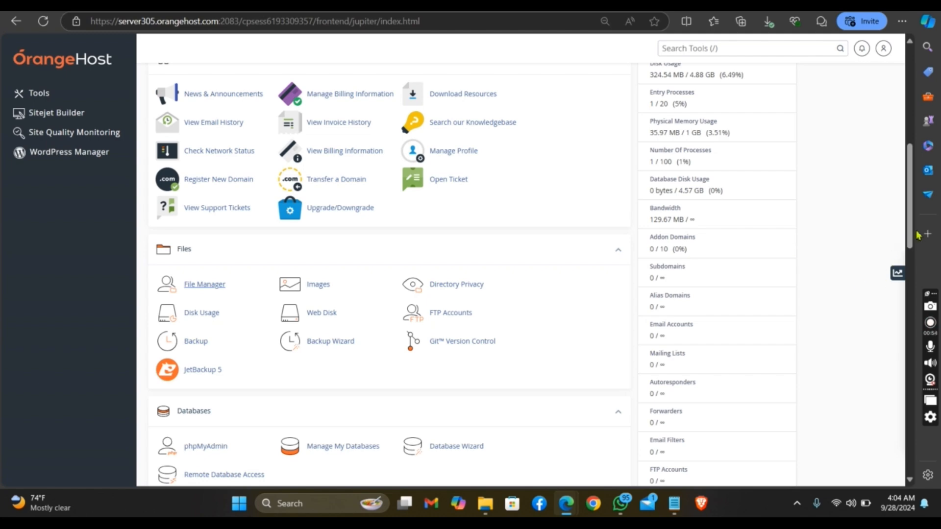
mouse_move(910, 227)
left_mouse_down()
mouse_move(909, 179)
mouse_move(909, 211)
left_mouse_up()
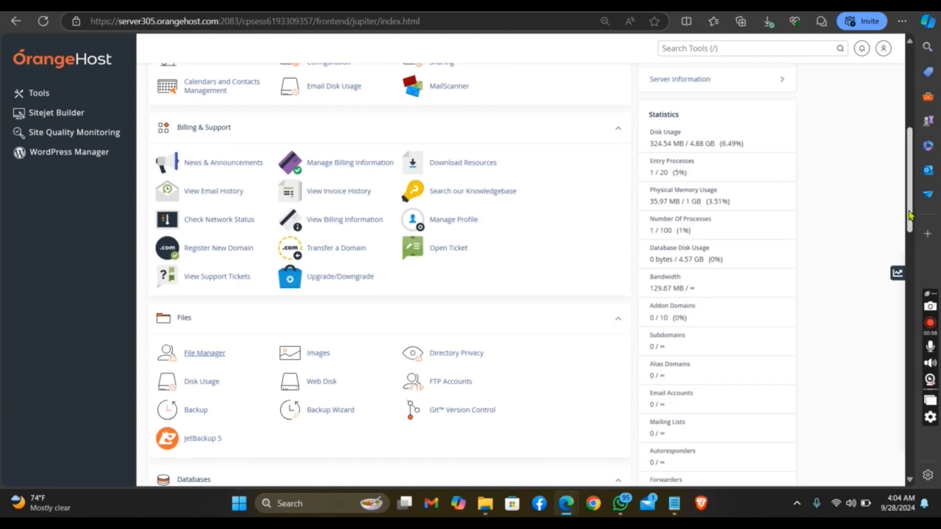
left_click(217, 355)
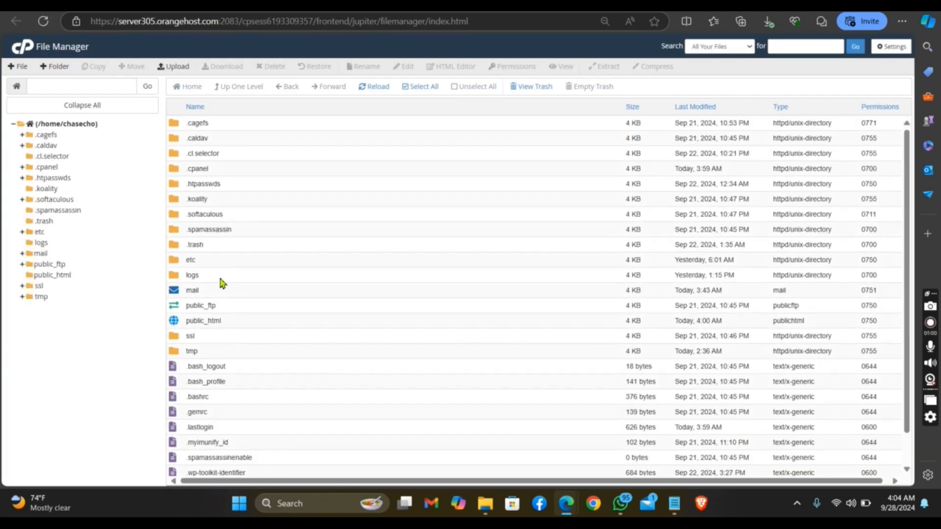
double_click(246, 327)
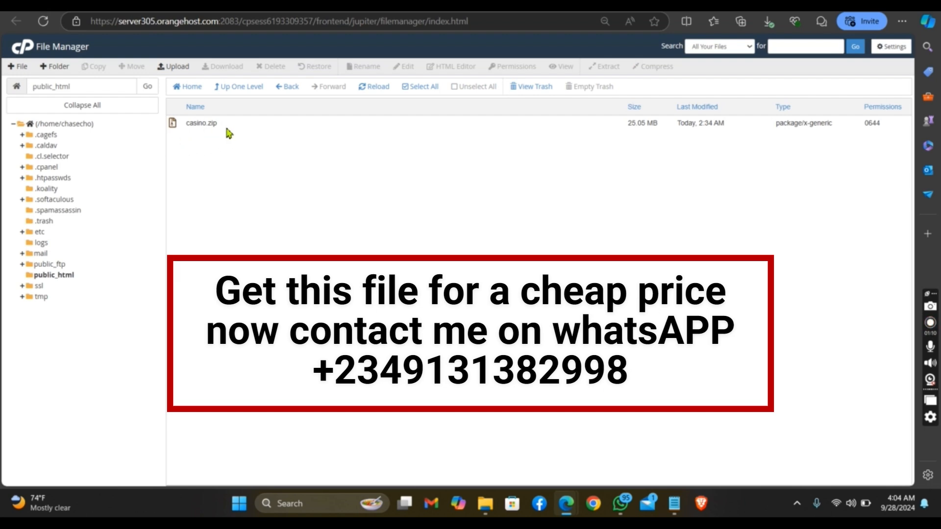
Extract casino.zip into /public_html and dismiss the extraction results
left_click(231, 128)
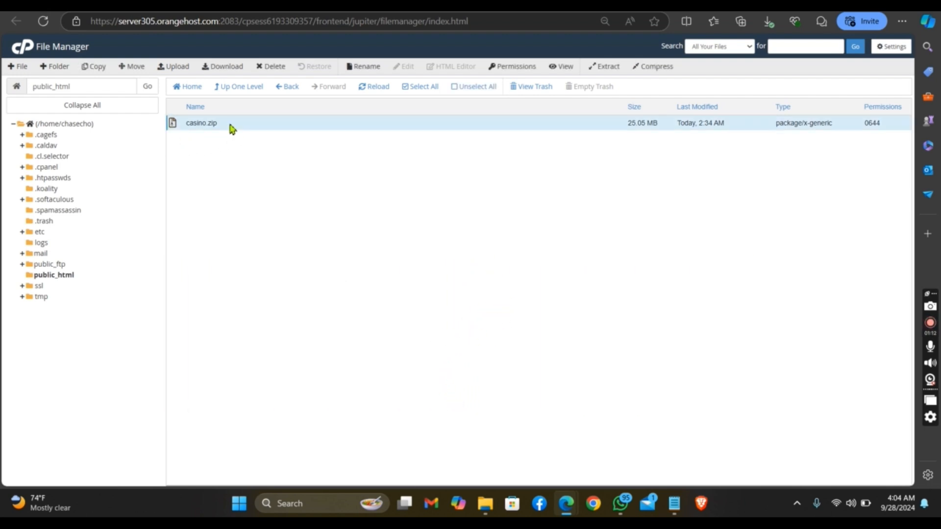
right_click(230, 125)
left_click(271, 240)
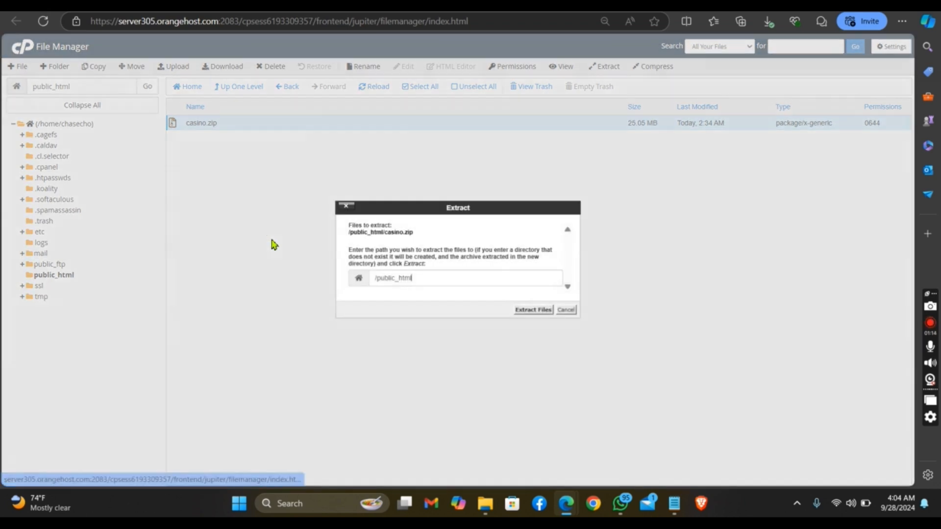
left_click(528, 311)
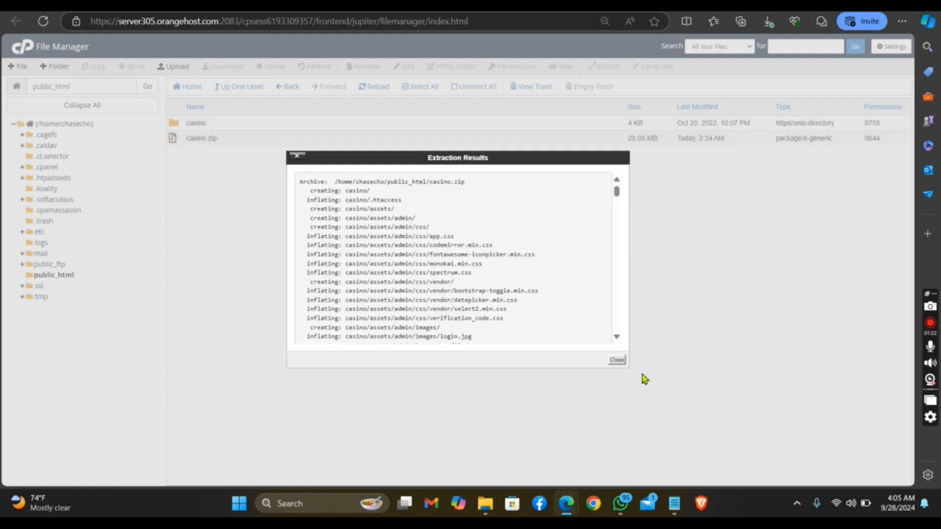
left_click(617, 360)
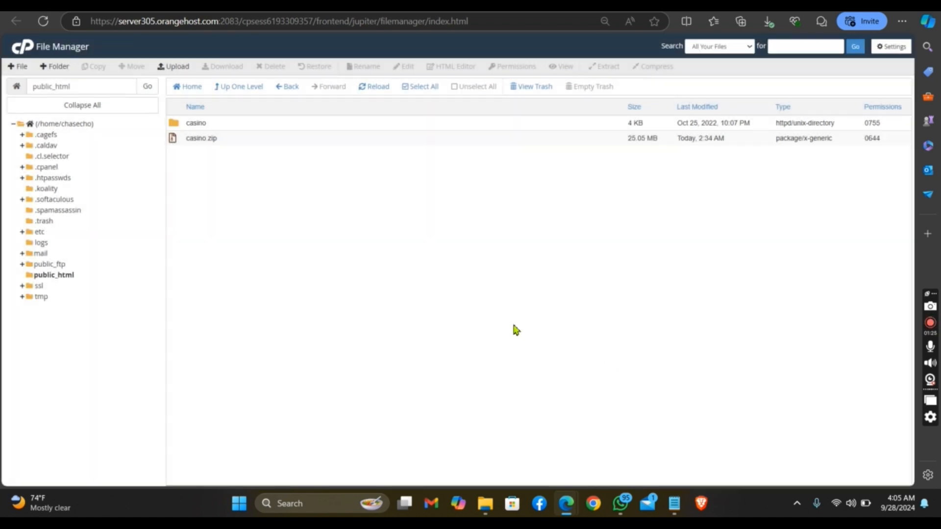
Move all files and folders inside the casino folder to /public_html, and open public_html
left_click(254, 130)
double_click(254, 129)
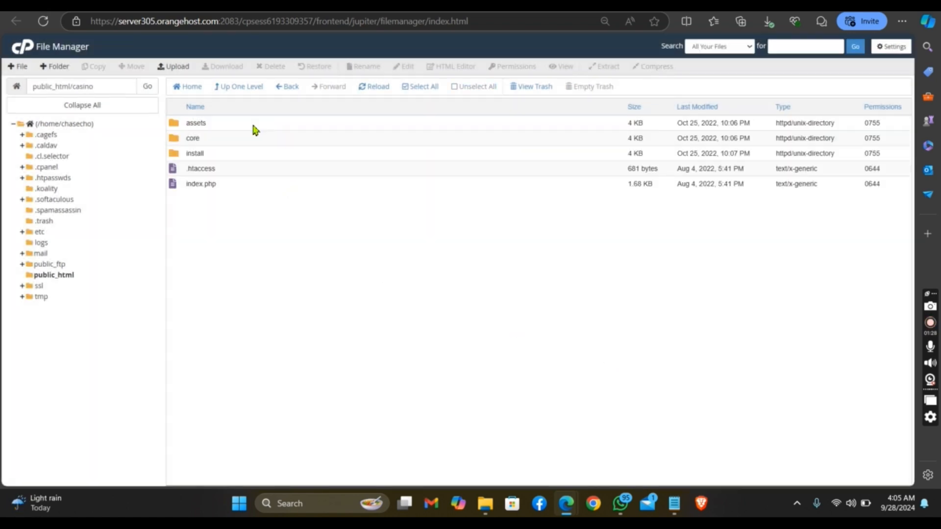
left_click_drag(260, 128, 265, 189)
right_click(263, 188)
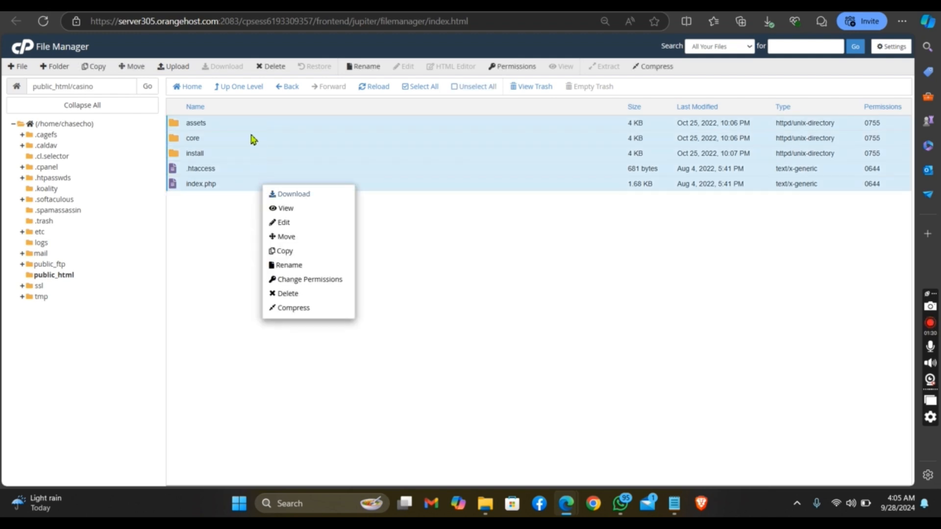
left_click(308, 237)
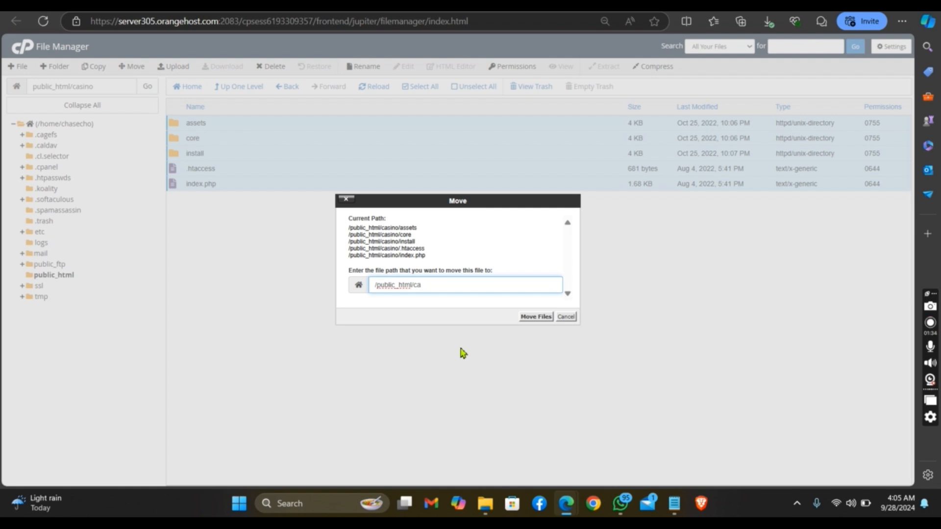
key("Return")
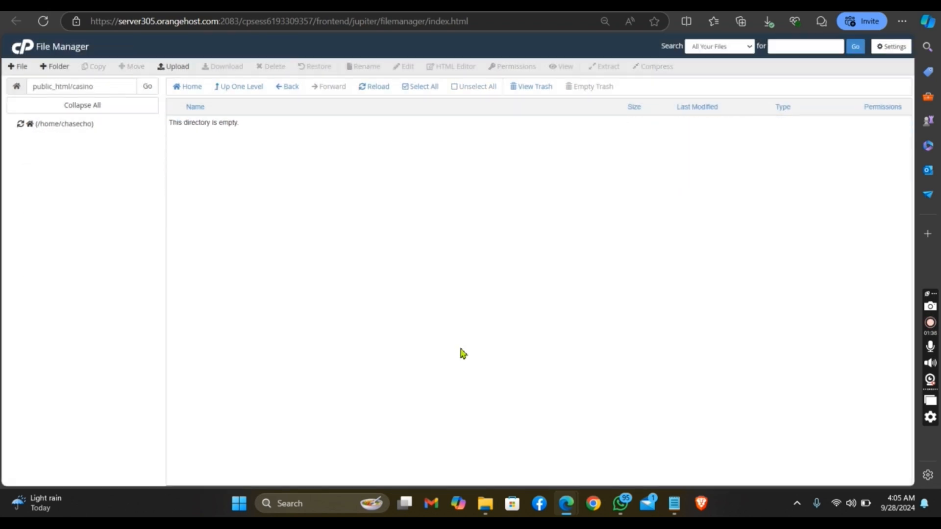
left_click(47, 277)
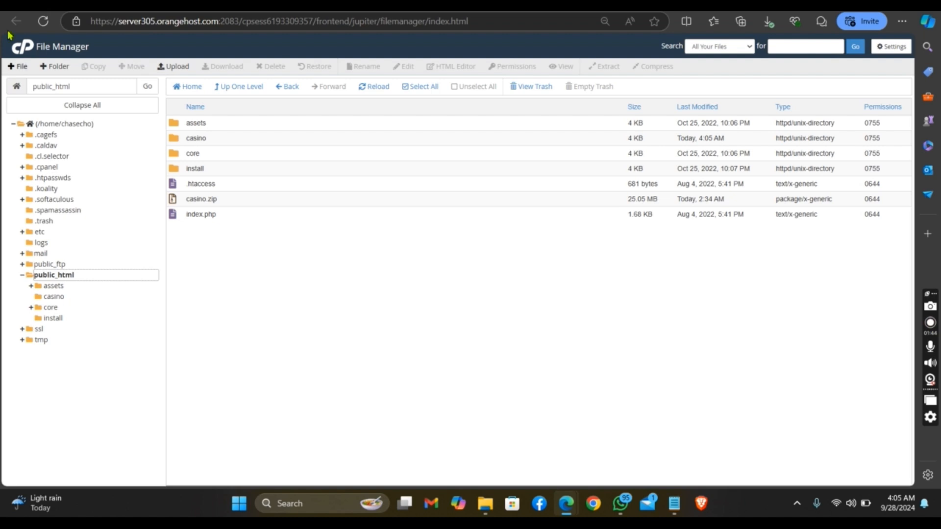
Open the primary domain's website from cPanel and go to chasechopfoundation.com/install
left_click(26, 51)
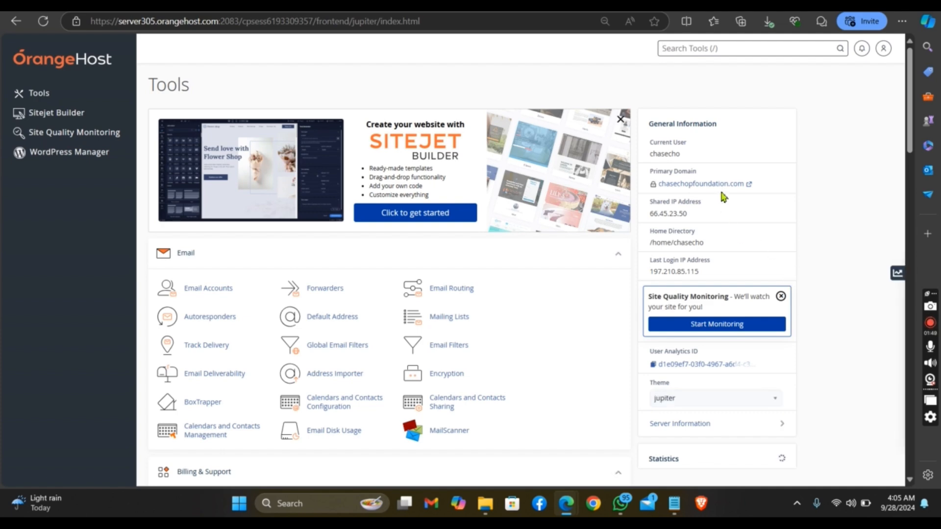
left_click(722, 188)
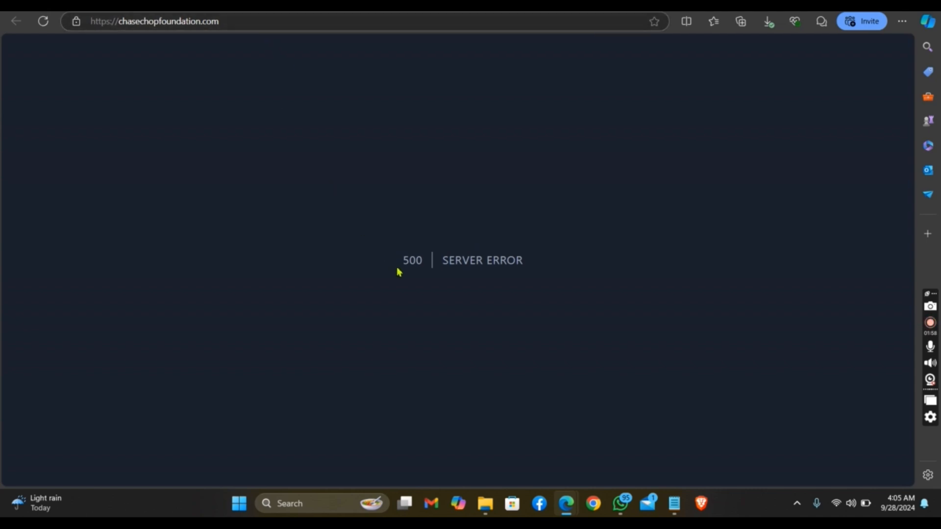
left_click(263, 24)
left_click(263, 26)
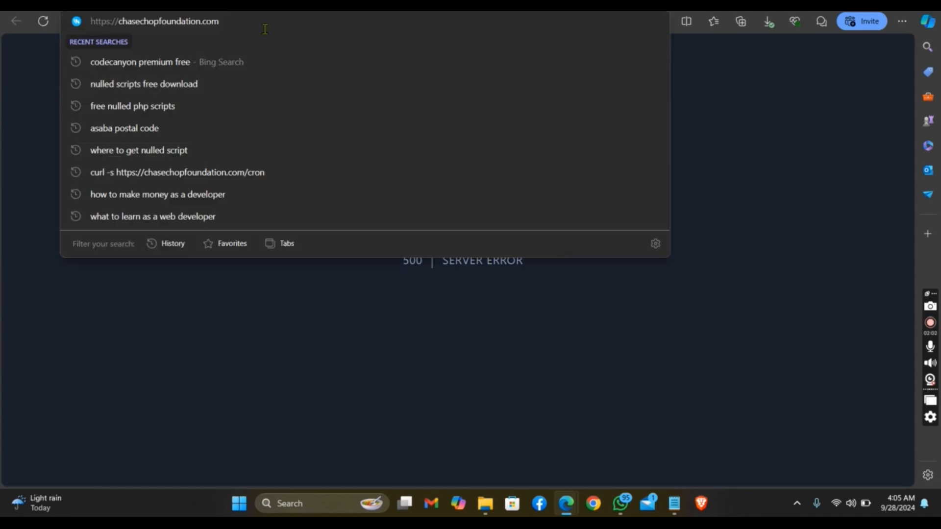
type("/")
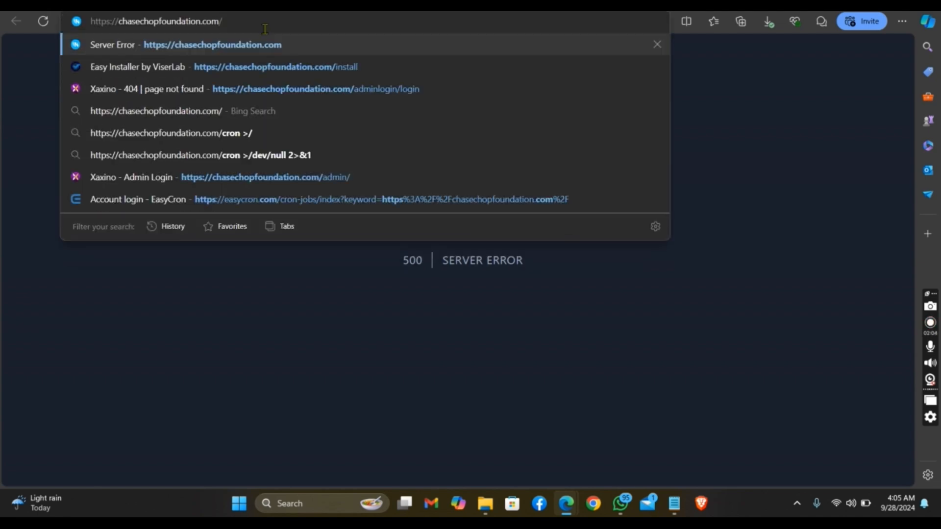
type("i")
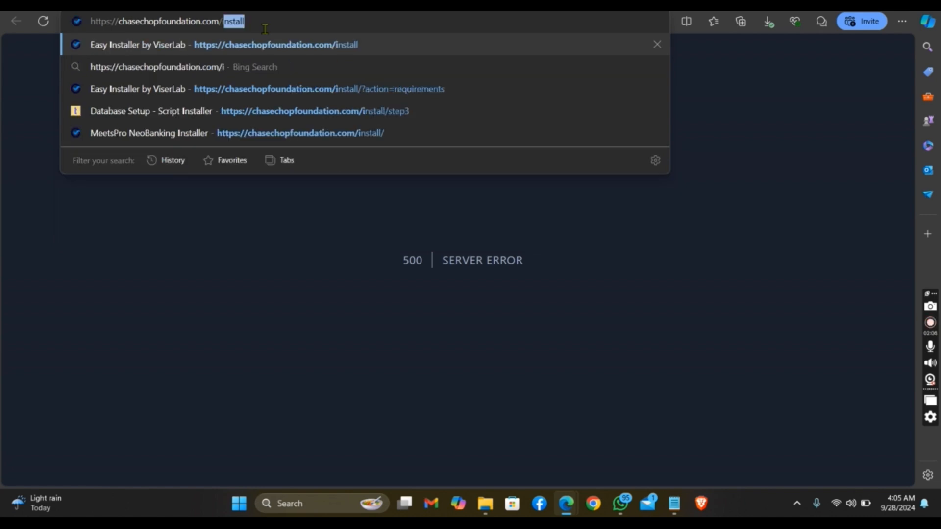
key("Return")
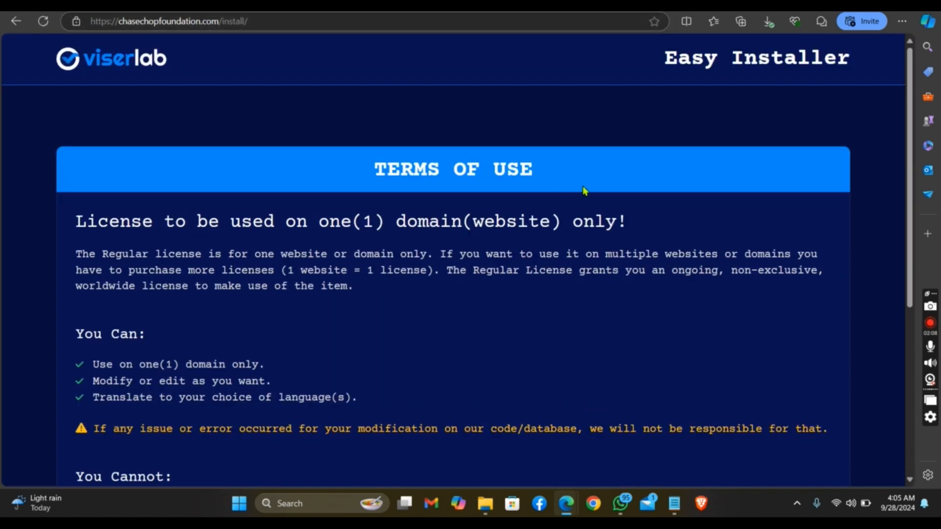
Accept the Easy Installer terms of use and review the folder permission requirements
scroll(899, 232, "down", 5)
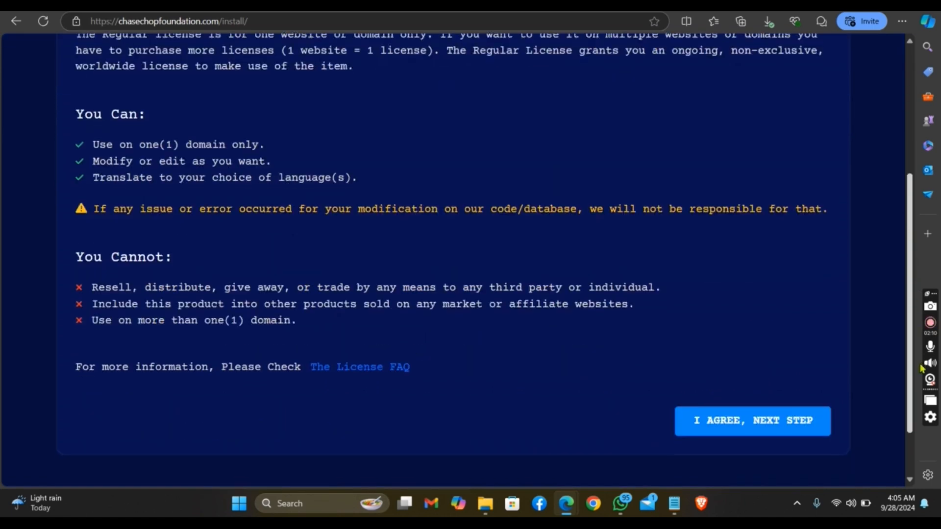
left_click(751, 424)
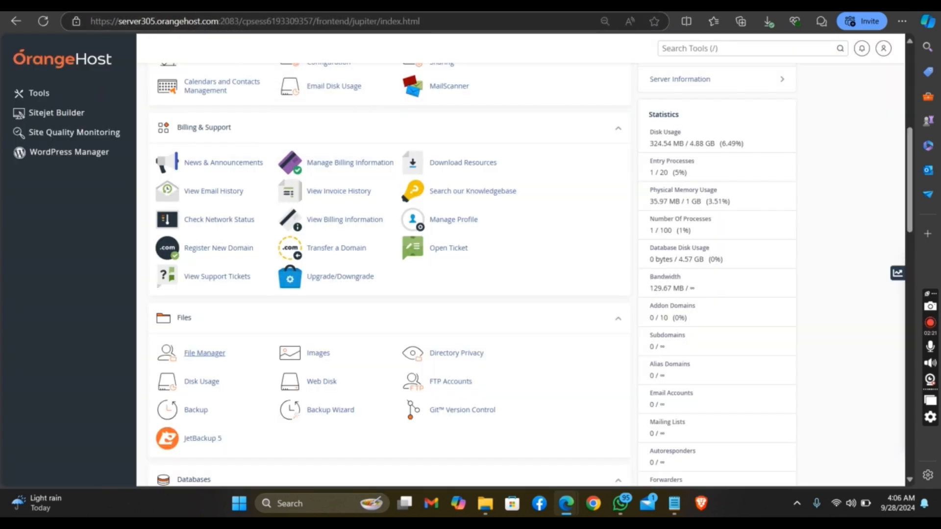
scroll(278, 189, "up", 7)
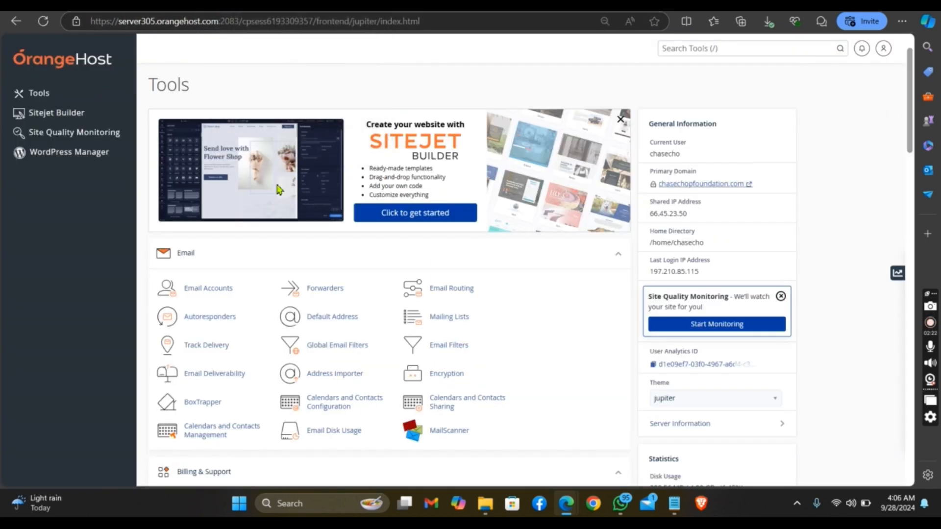
Return to cPanel and open the public_html/core/bootstrap folder in File Manager
scroll(230, 63, "down", 7)
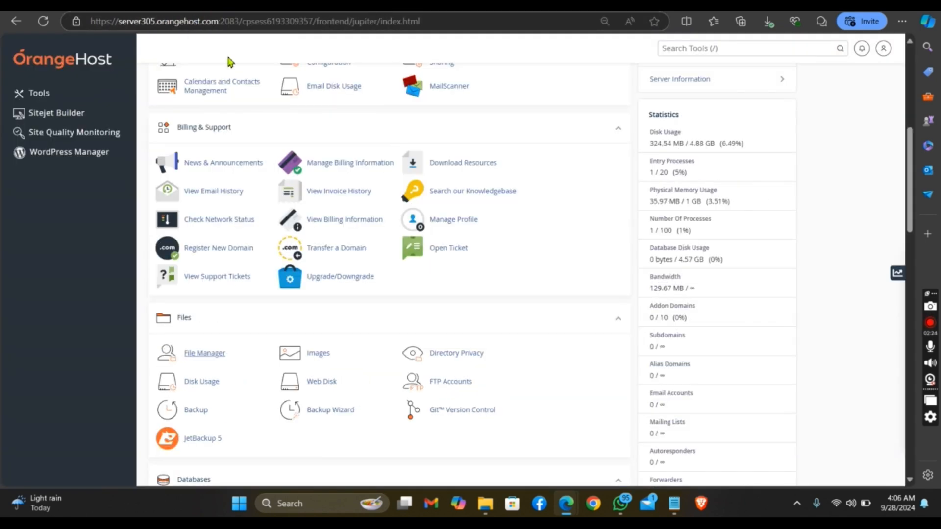
left_click(195, 357)
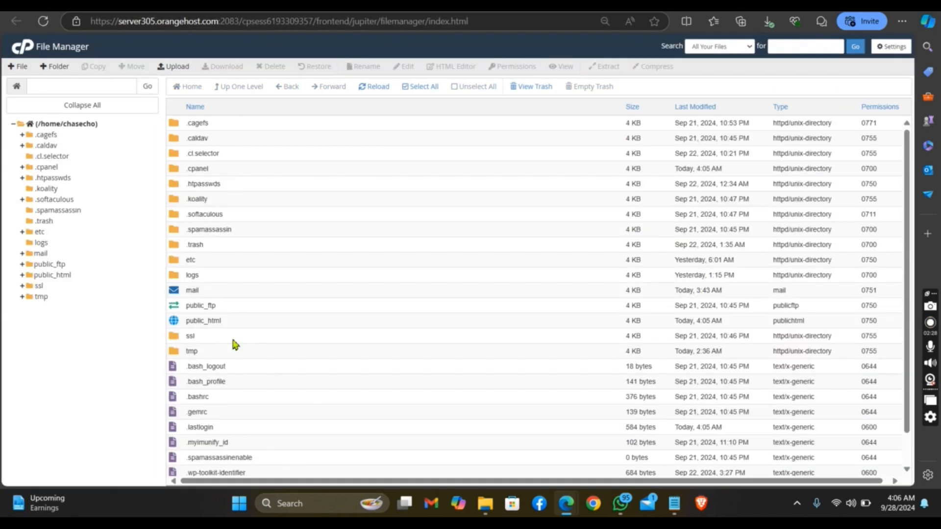
double_click(243, 325)
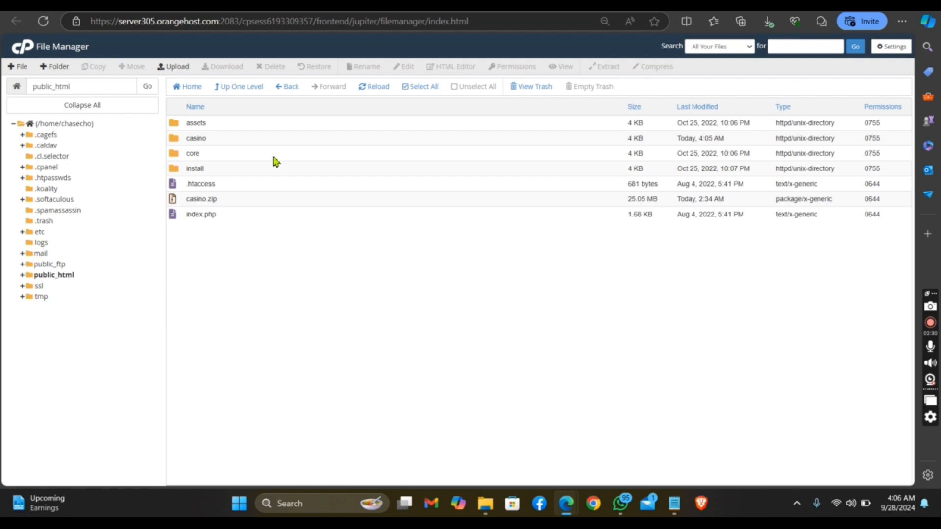
double_click(275, 155)
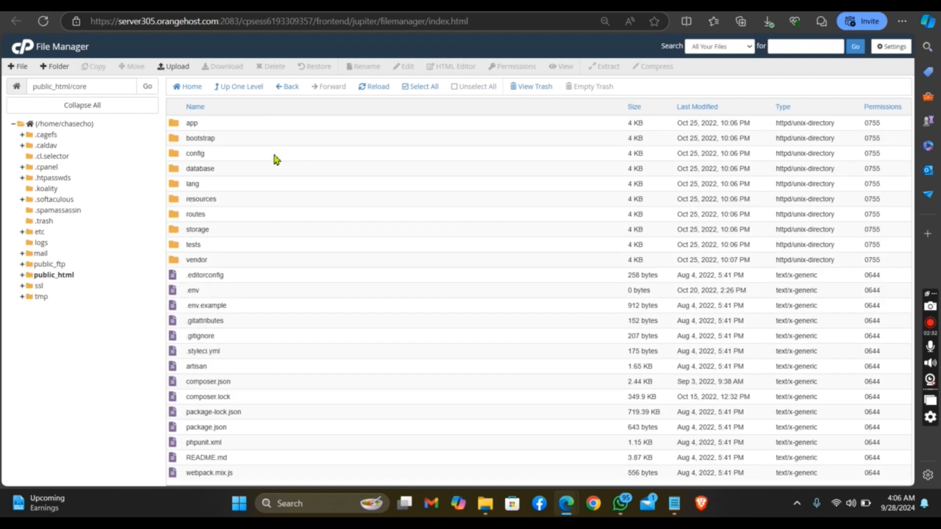
double_click(273, 128)
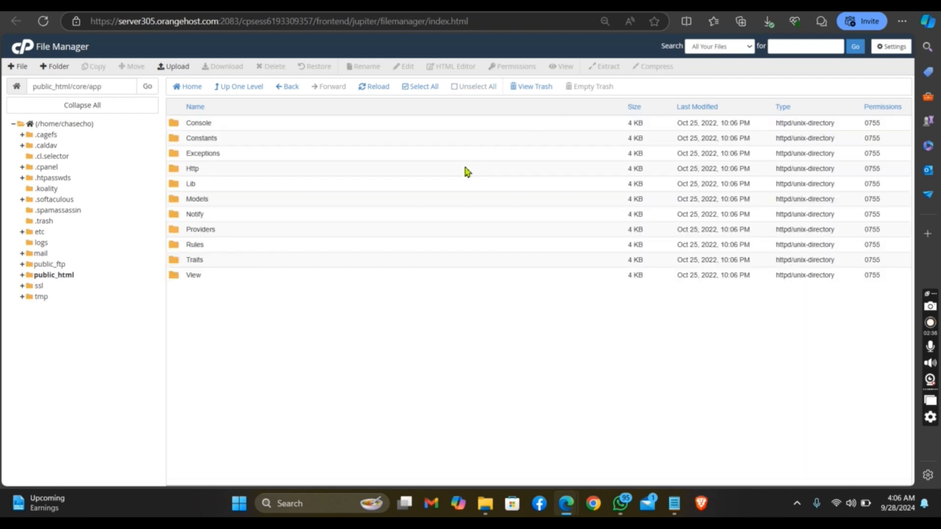
left_click(281, 91)
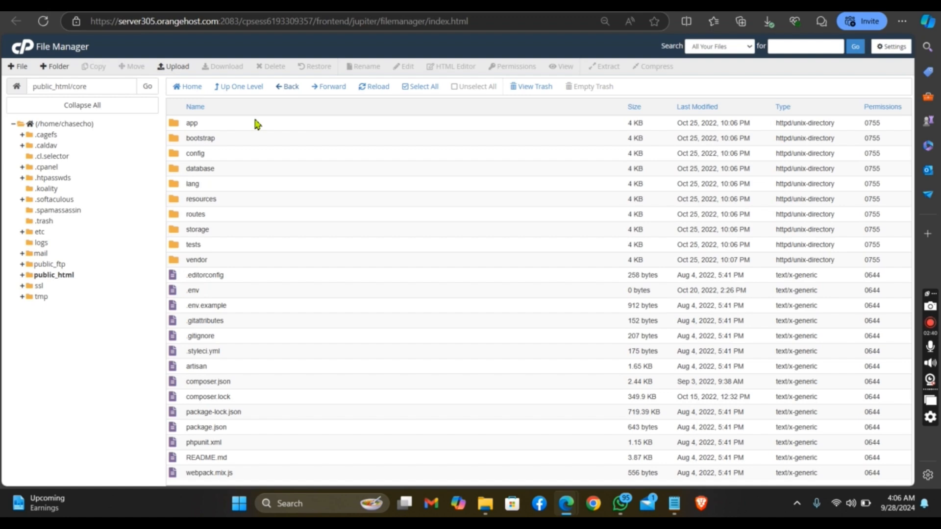
double_click(254, 143)
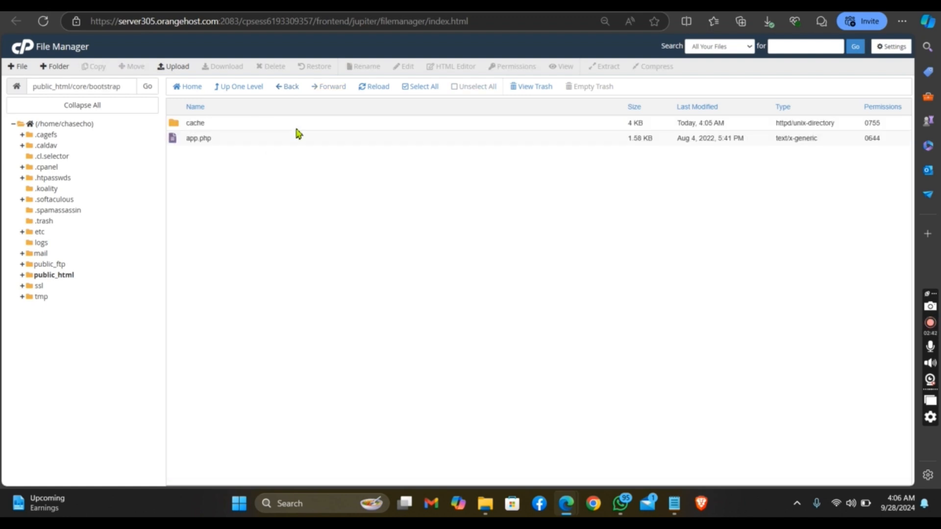
Change the cache folder's permissions to 0775 by enabling write access for the group
left_click(297, 130)
right_click(297, 130)
left_click(337, 182)
left_click(471, 252)
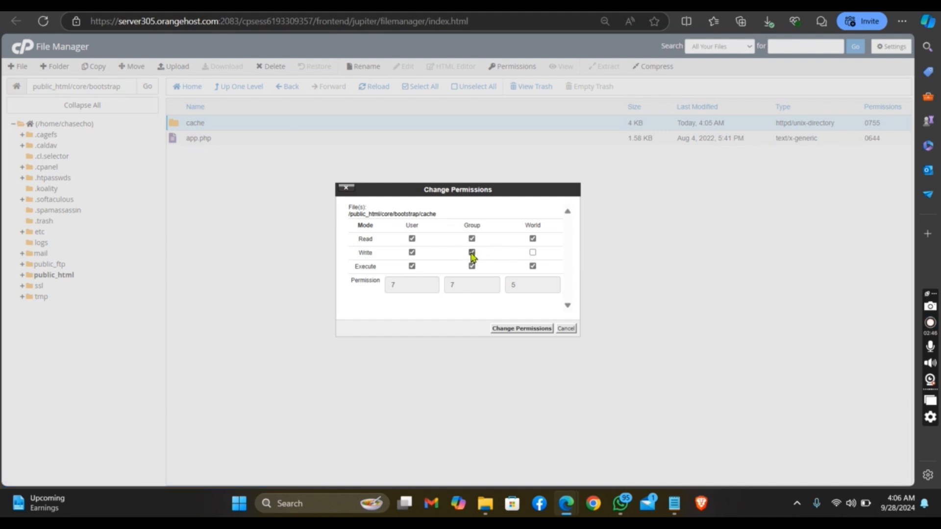
left_click(509, 326)
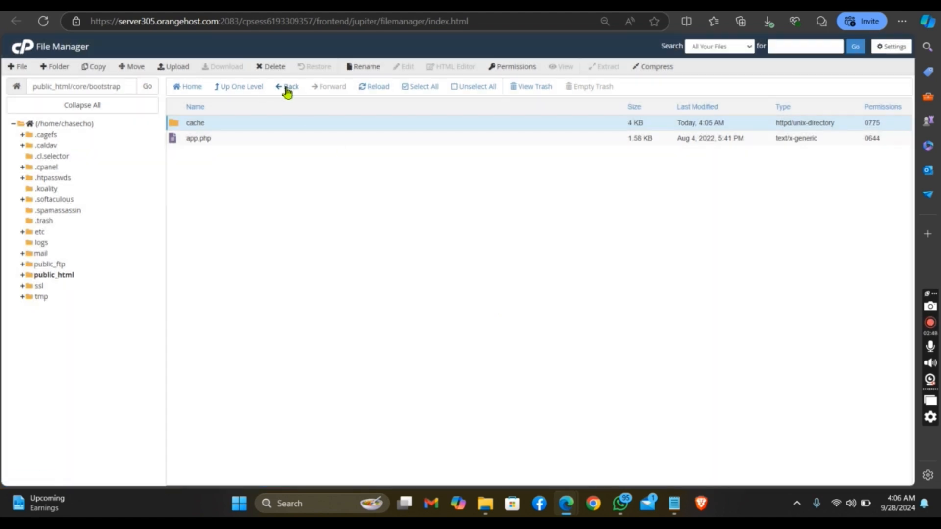
Go back to the core folder and set the storage folder's permissions to 0775 with group write access
left_click(287, 89)
left_click(287, 89)
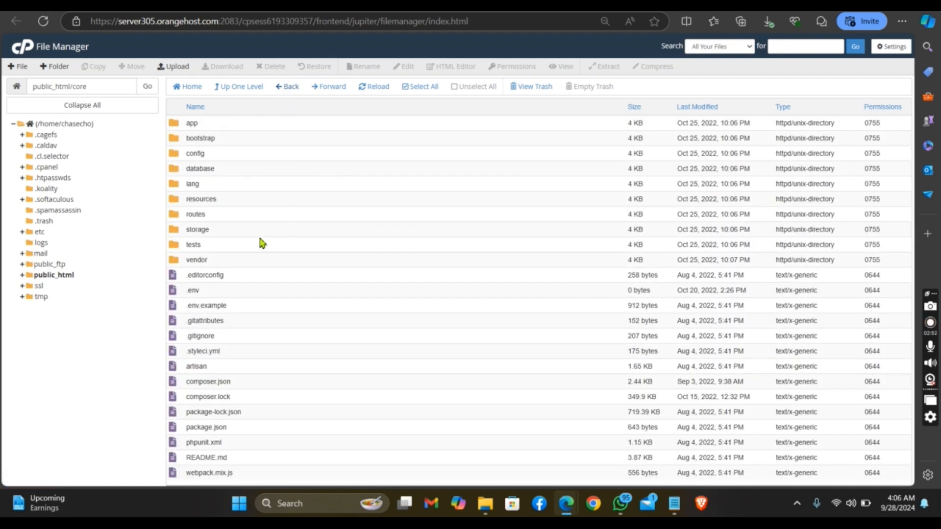
left_click(250, 233)
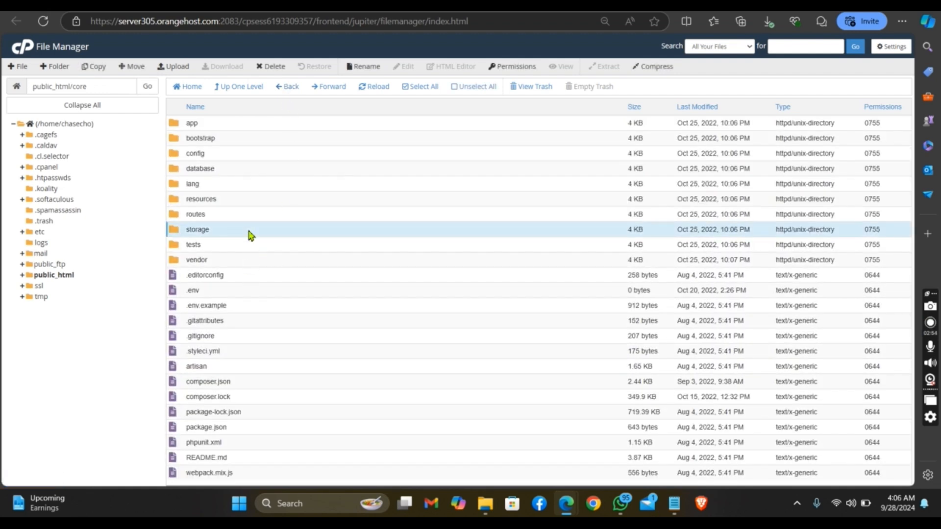
right_click(250, 233)
left_click(284, 281)
left_click(471, 253)
left_click(508, 329)
Open the storage folder and set the app, framework and logs folders' permissions to 0775 with group write access
double_click(245, 233)
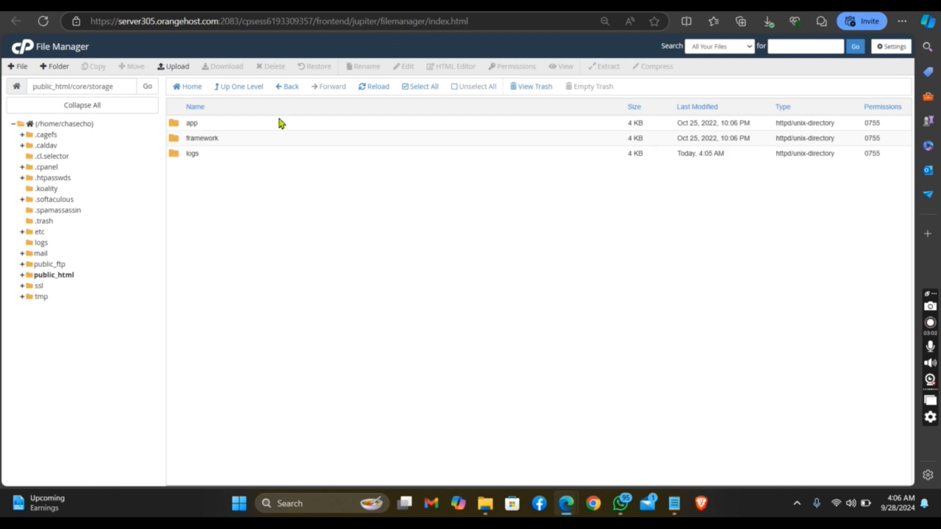
left_click_drag(279, 122, 279, 150)
right_click(279, 149)
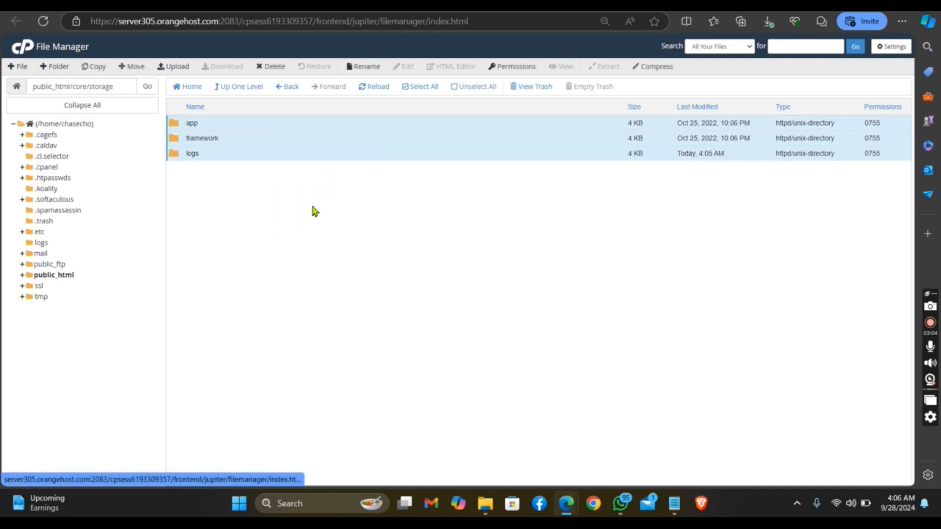
left_click(308, 202)
left_click(516, 337)
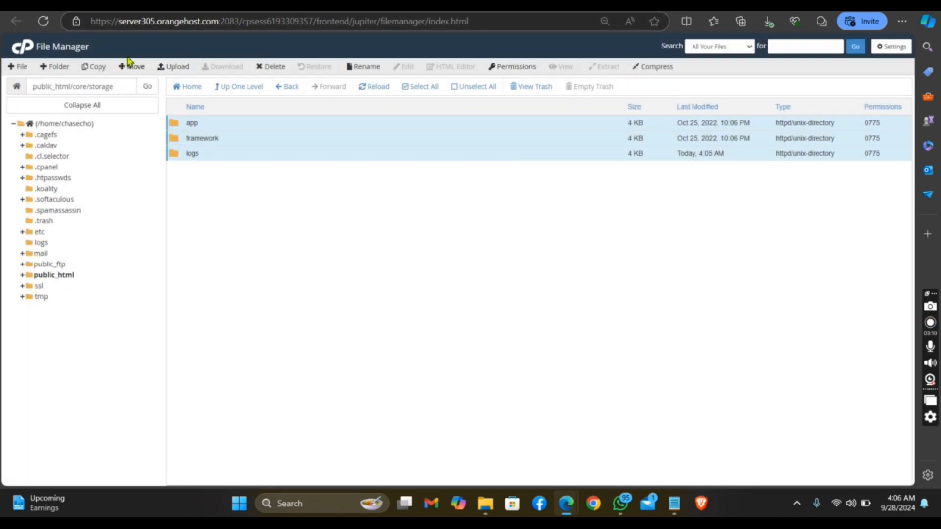
Return to the cPanel Tools page and open the website from the primary domain link under General Information
left_click(230, 6)
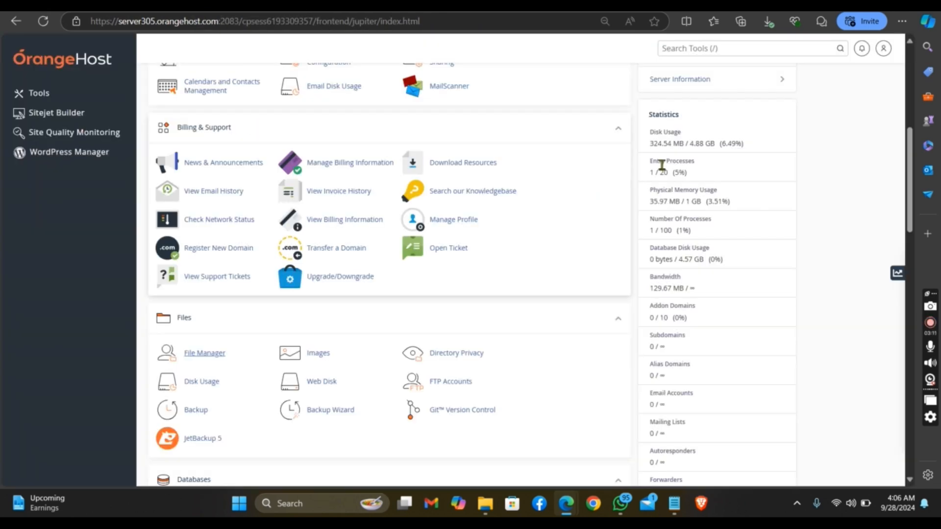
scroll(897, 161, "up", 5)
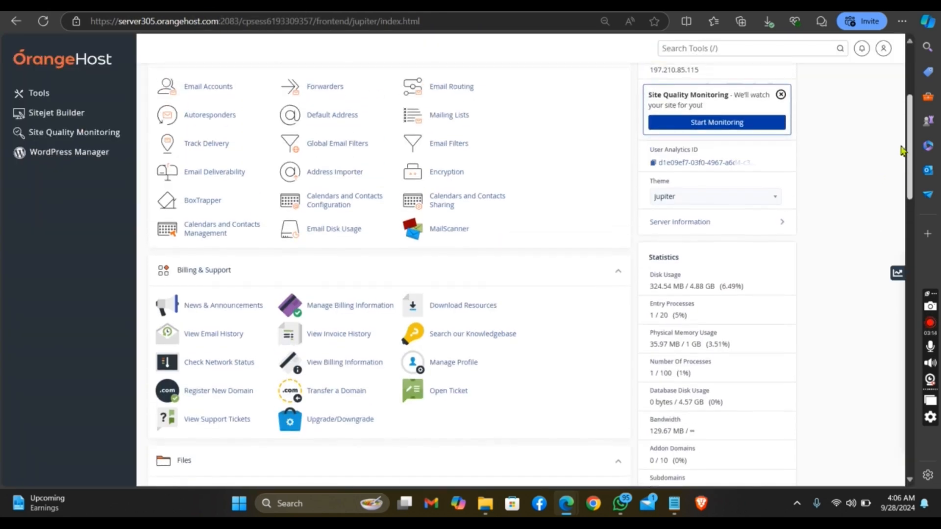
scroll(897, 130, "up", 3)
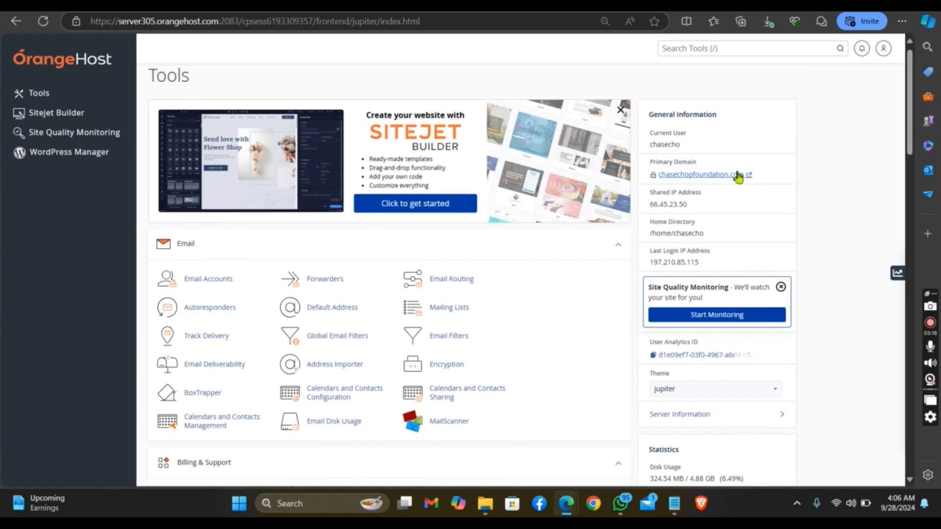
left_click(736, 175)
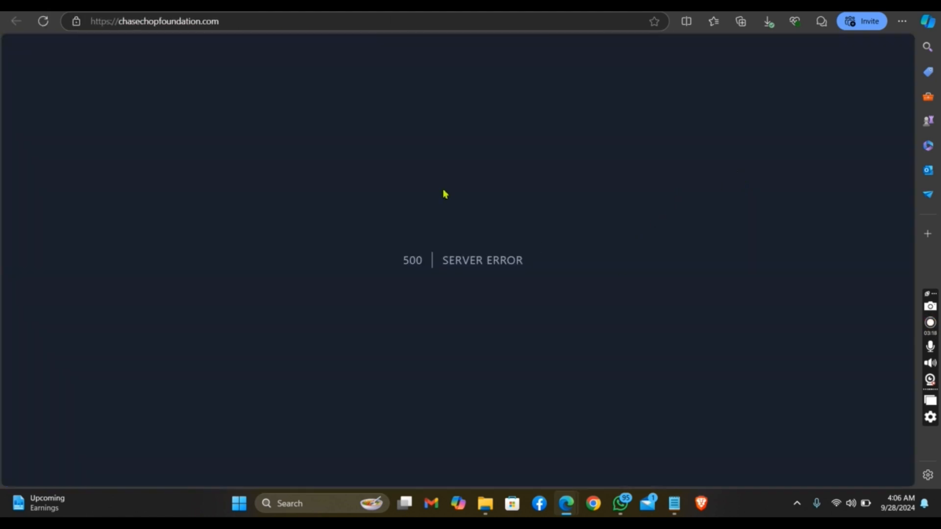
Append a slash to the chasechopfoundation.com address to begin entering a page path
left_click(272, 23)
left_click(272, 23)
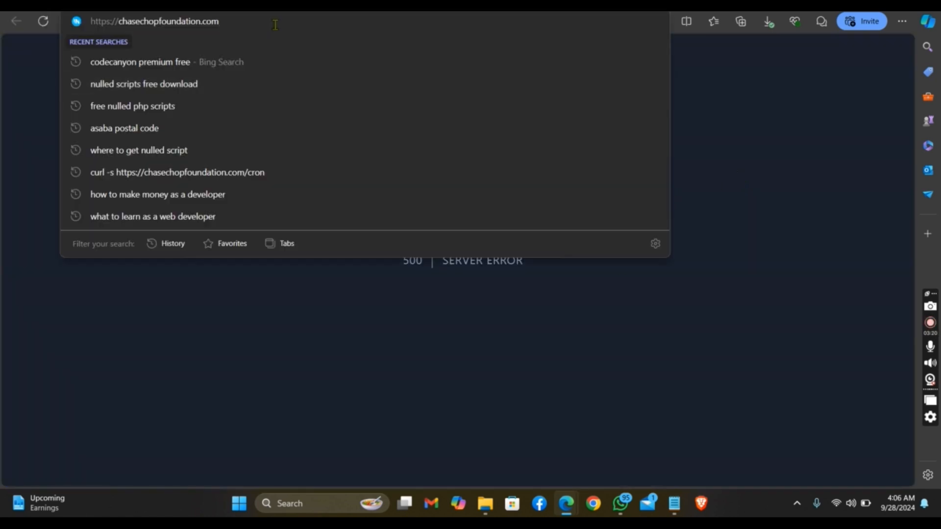
Open the website's /install page, agree to the terms of use and continue past the requirements check to the Information form
type("/i")
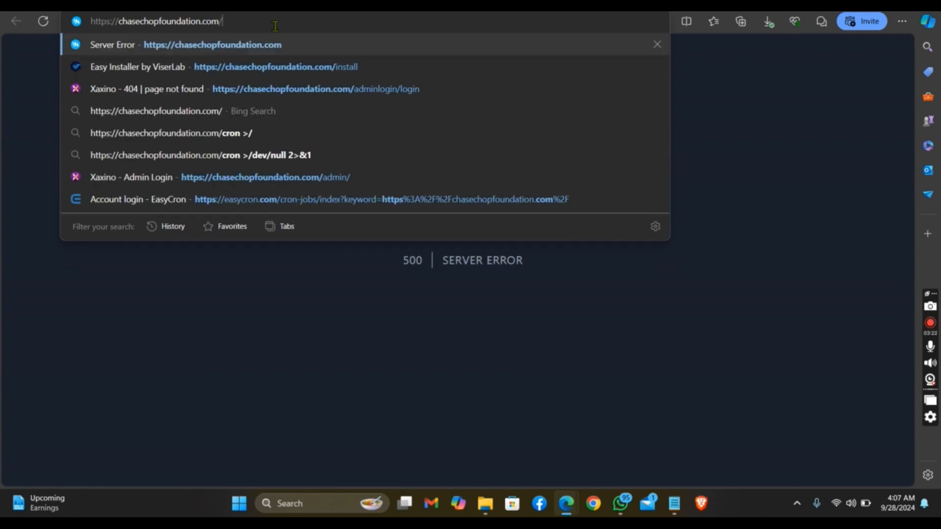
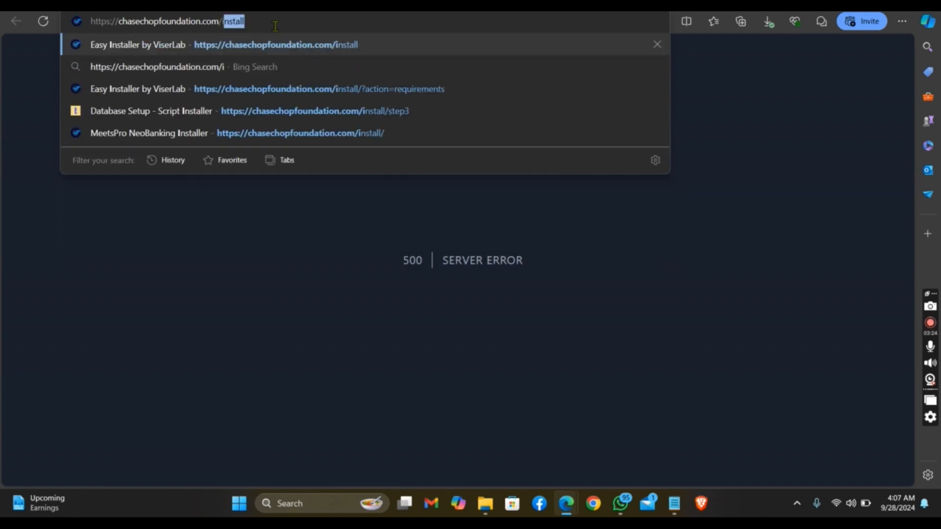
Open the website's /install page, agree to the terms of use and continue past the requirements check to the Information form
type("i")
key("Return")
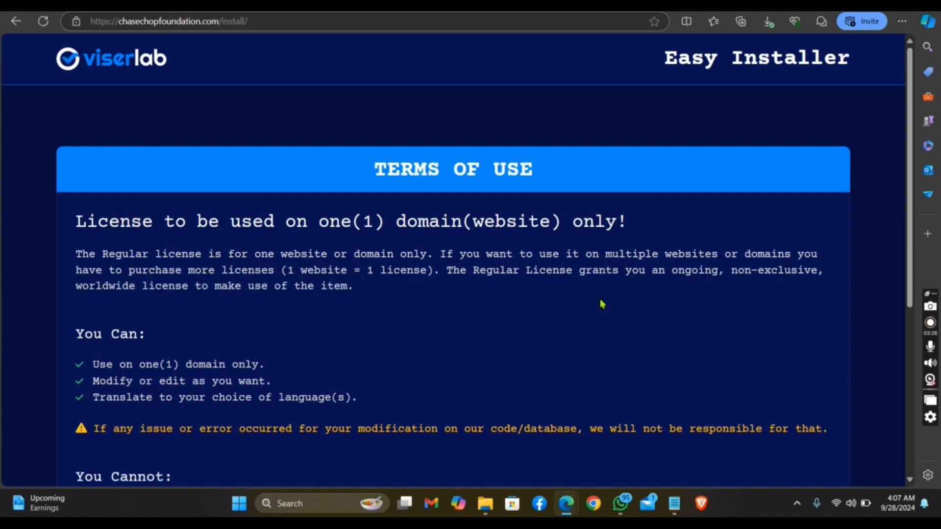
scroll(735, 343, "down", 5)
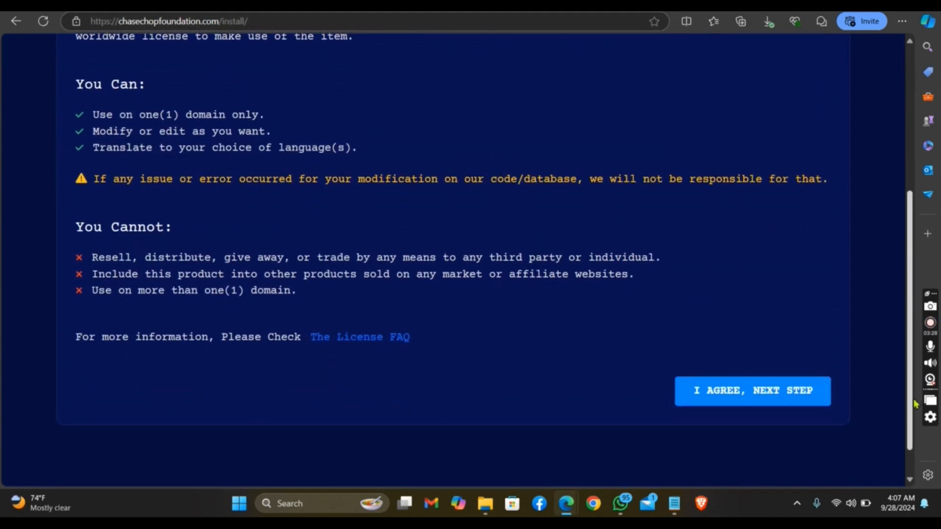
left_click(783, 403)
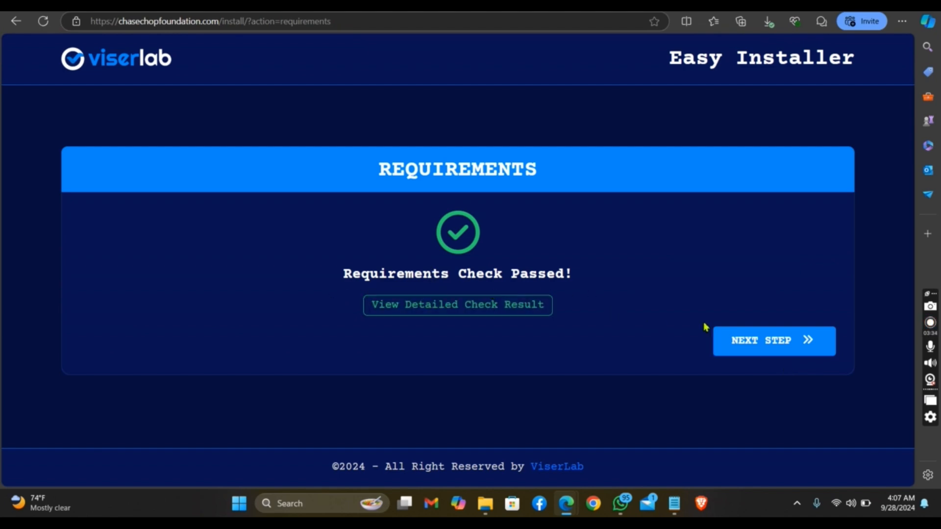
left_click(794, 346)
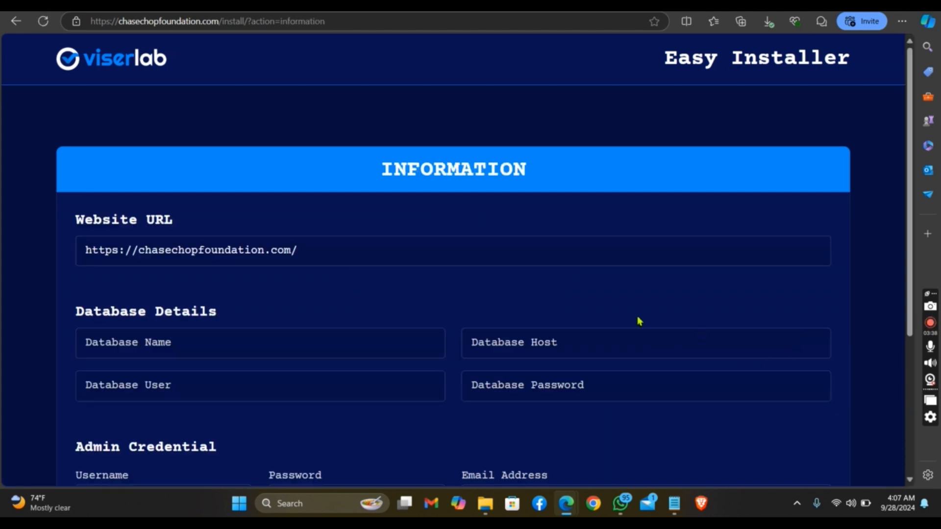
scroll(912, 226, "down", 1)
left_click_drag(913, 248, 912, 282)
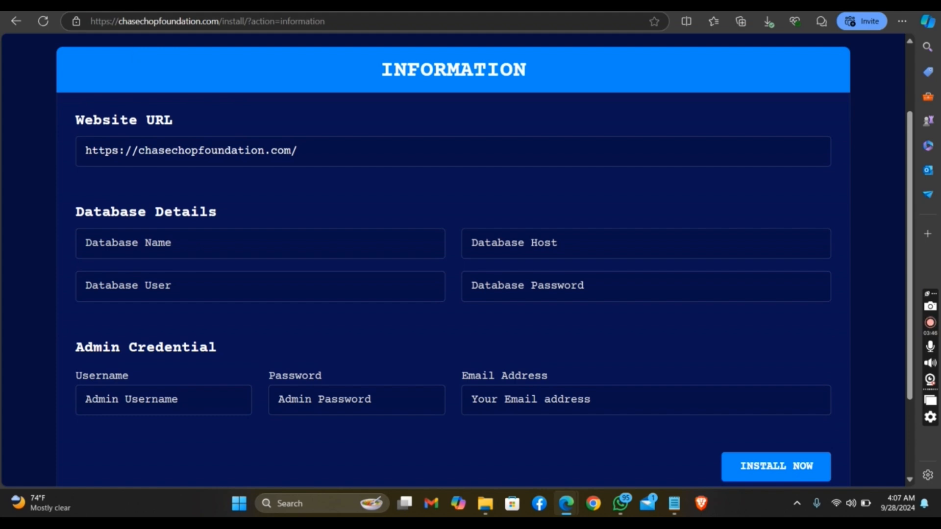
Return to cPanel and create a new database with the name suffix hhp in the Database Wizard
left_click(245, 6)
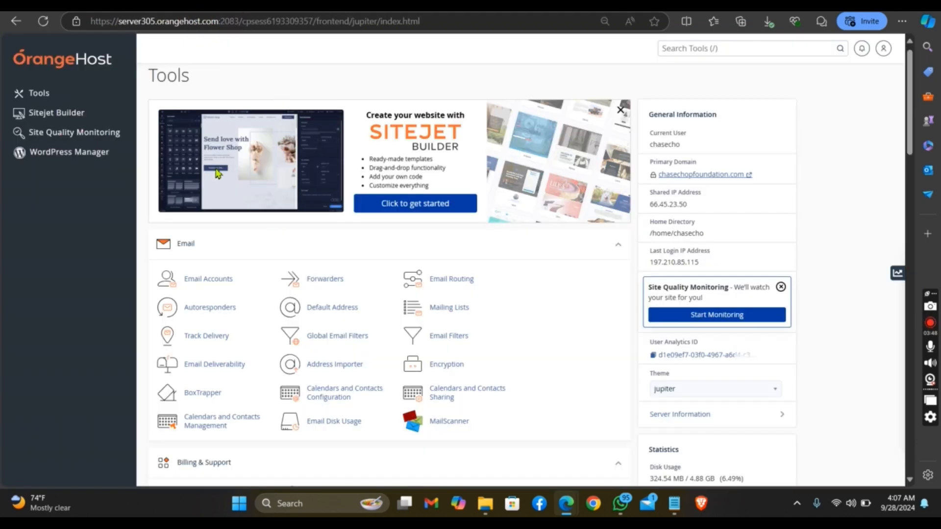
left_click_drag(907, 151, 913, 292)
left_click(439, 288)
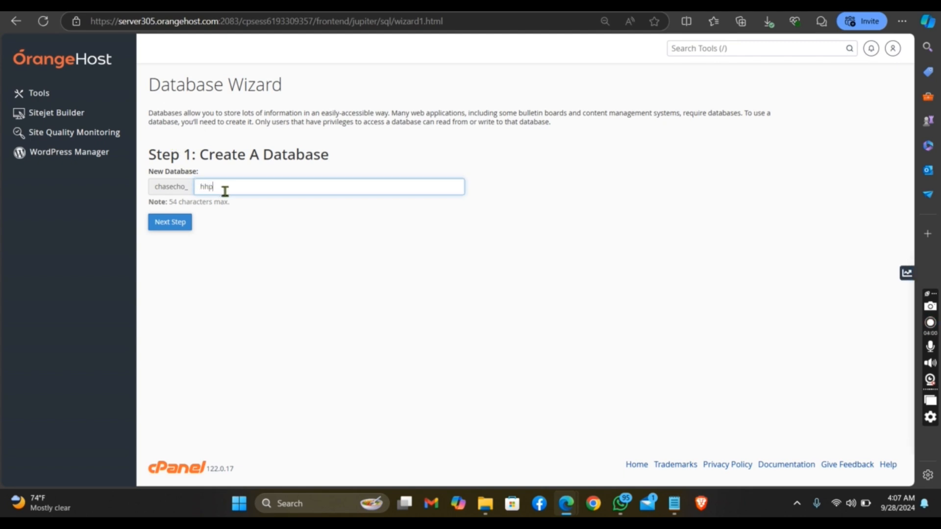
left_click(183, 221)
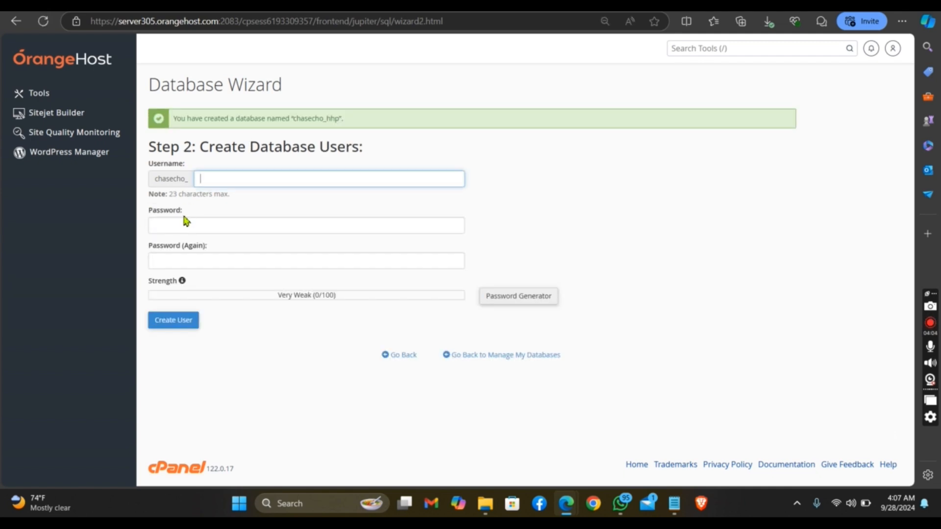
Set the database username suffix to hhp and copy the saved password from Notepad
type("hp")
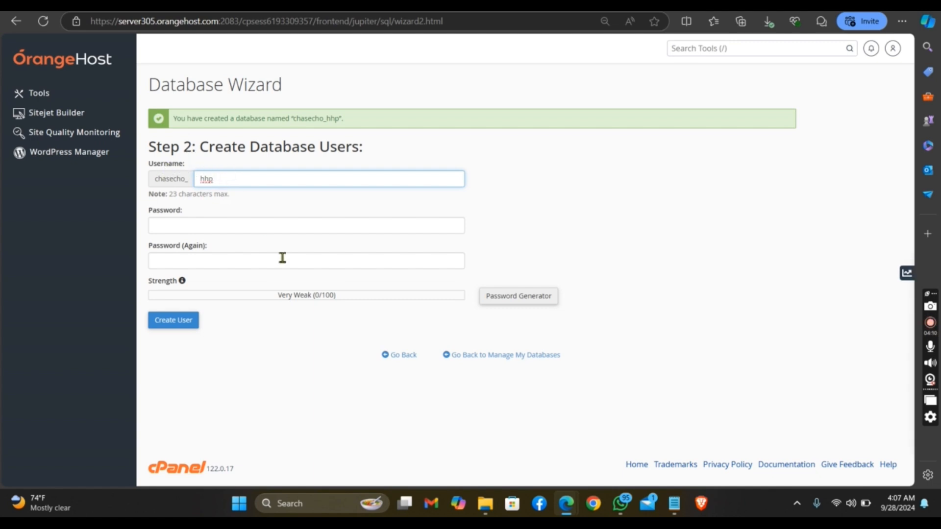
left_click(675, 503)
right_click(177, 142)
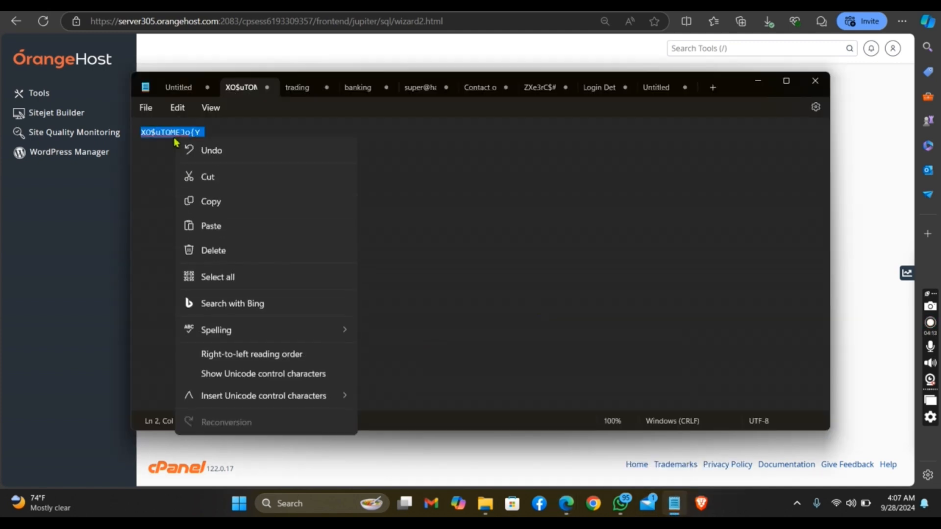
left_click(230, 205)
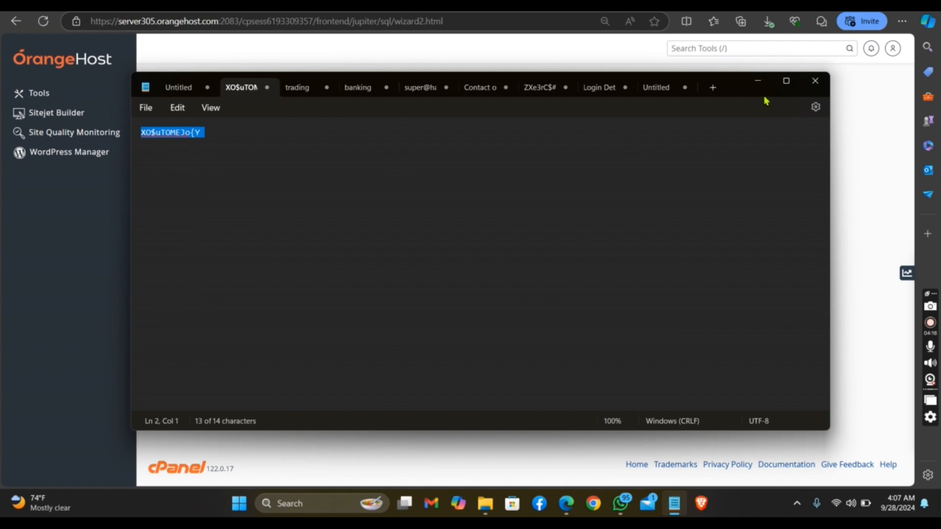
left_click(757, 81)
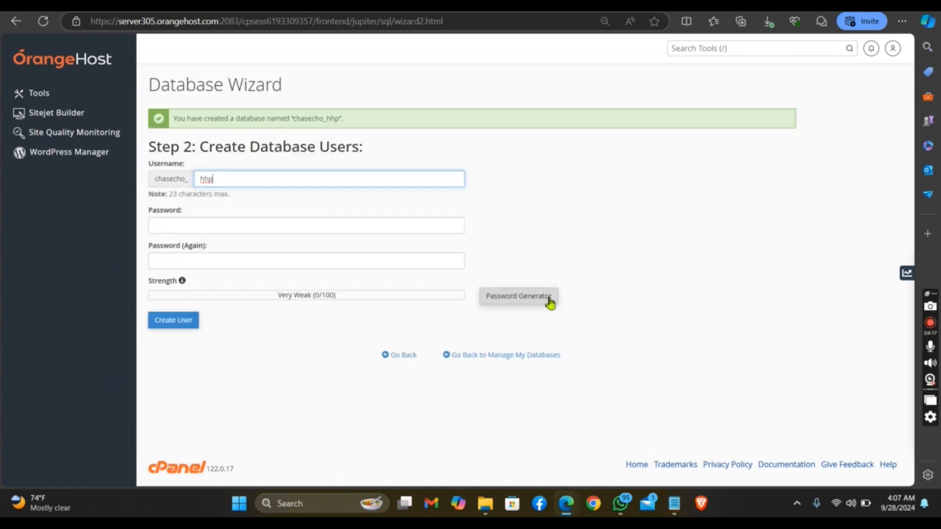
Dismiss the generated password, paste the copied database password into both password fields and create the user
left_click(526, 307)
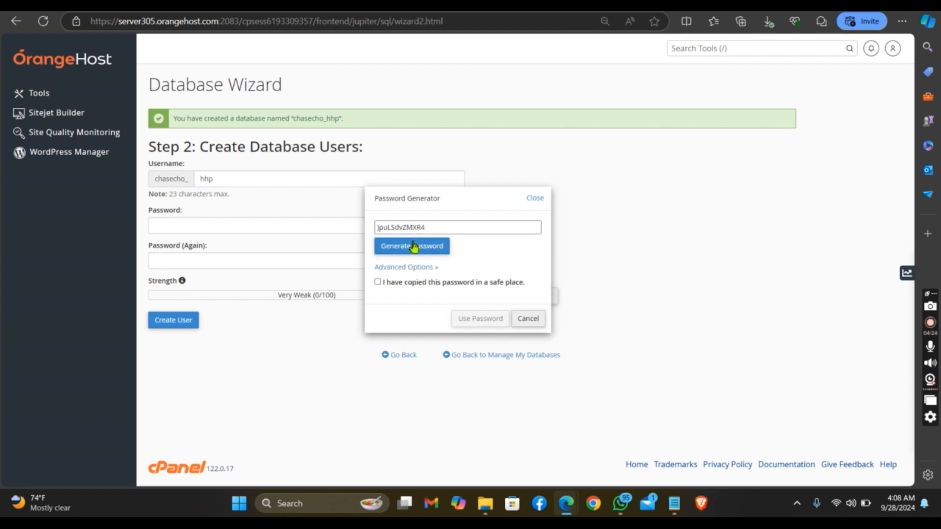
left_click(539, 201)
left_click(326, 229)
right_click(326, 230)
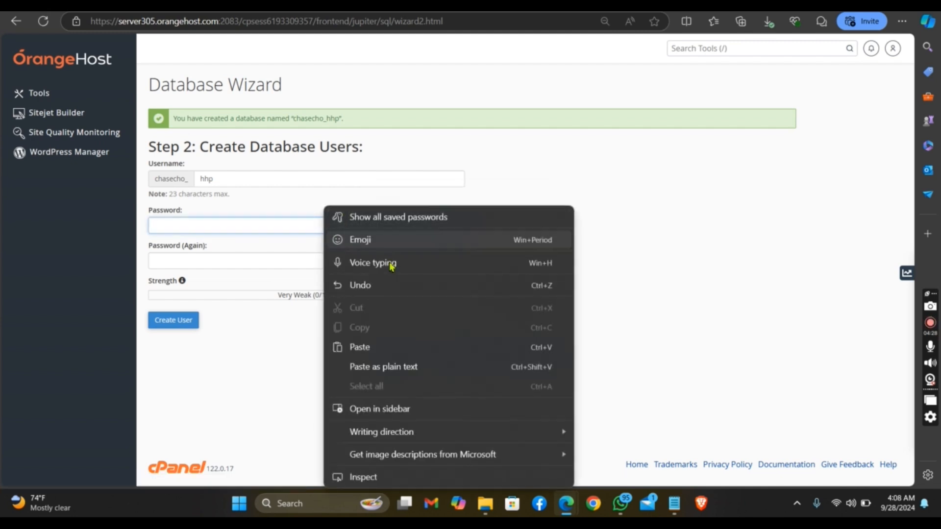
left_click(387, 347)
left_click(257, 267)
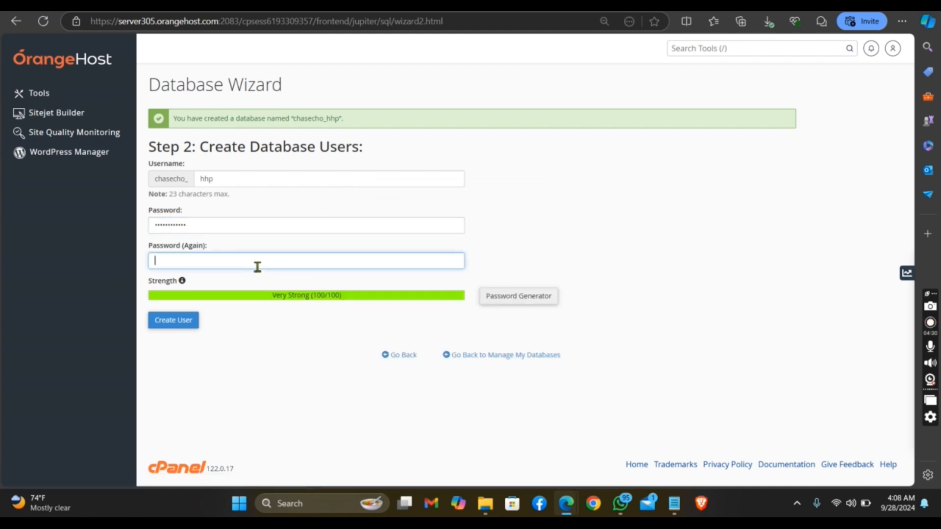
right_click(257, 267)
left_click(305, 357)
left_click(177, 325)
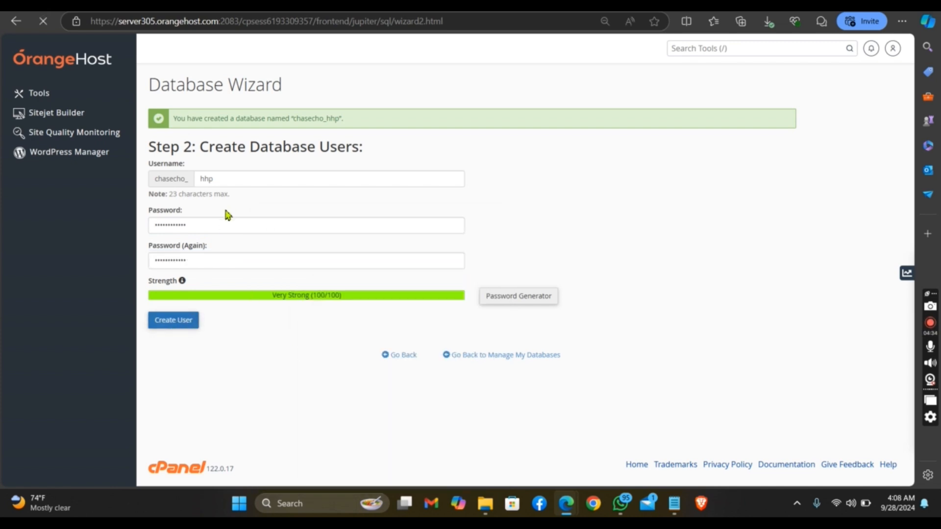
Decline saving the password in the browser and grant the hhp user all privileges on the database
left_click(201, 198)
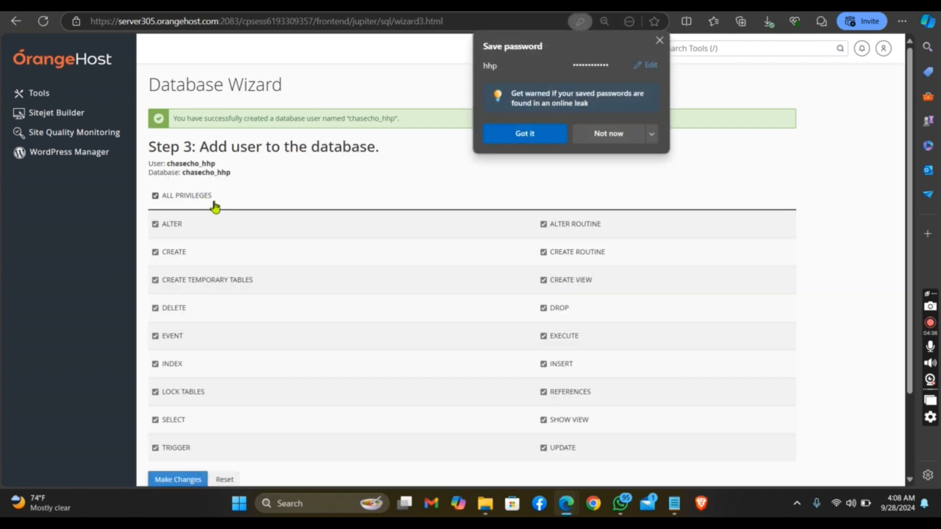
left_click(599, 140)
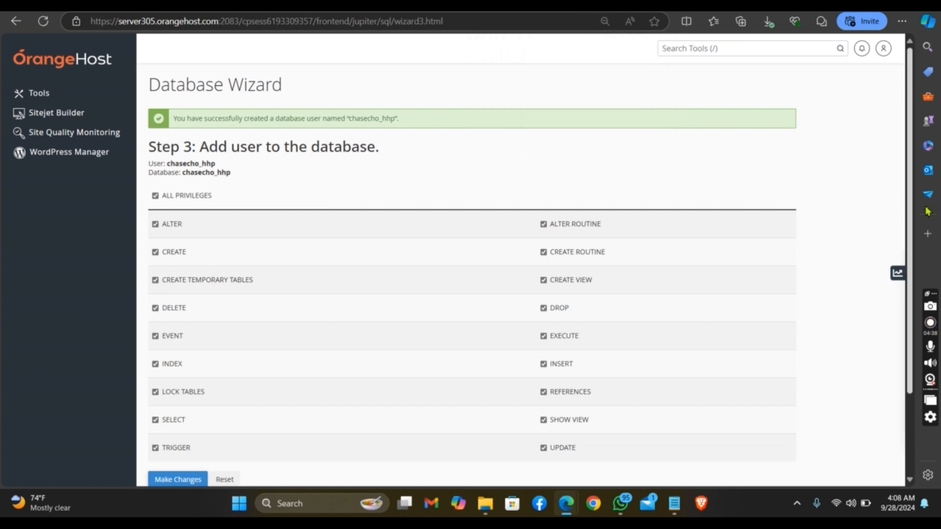
left_click_drag(909, 207, 905, 330)
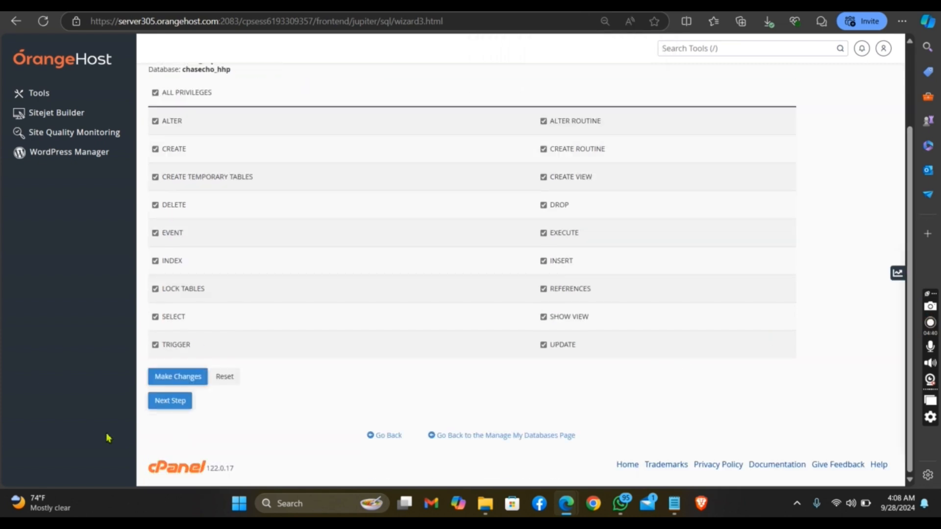
left_click(171, 382)
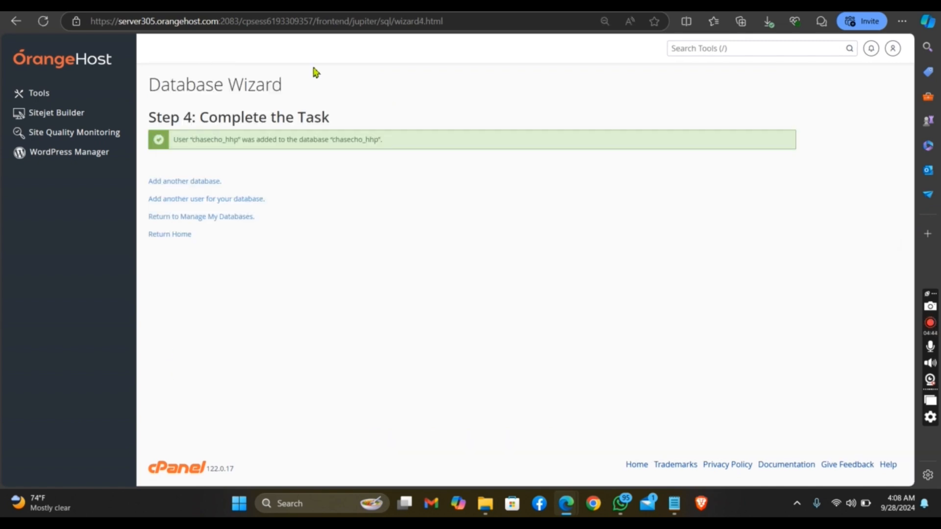
Return to the Easy Installer form and paste the copied password as the database password
left_click(227, 6)
left_click(562, 281)
right_click(561, 285)
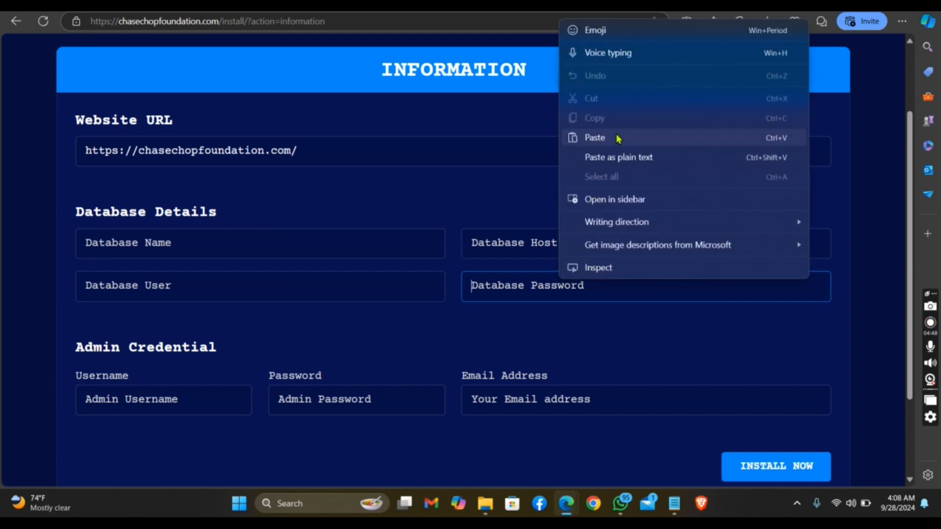
left_click(595, 137)
left_click(240, 6)
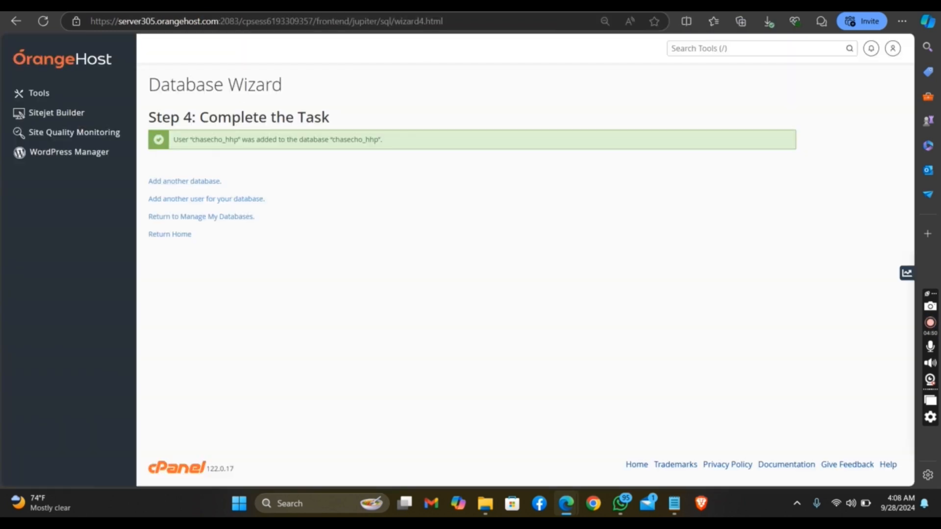
left_click_drag(333, 141, 378, 142)
right_click(368, 141)
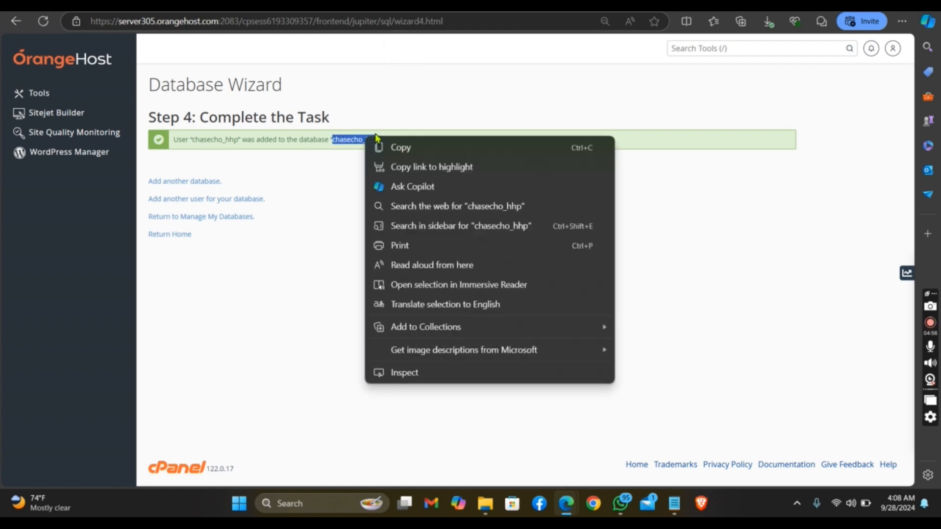
left_click(416, 149)
left_click(250, 6)
left_click(300, 289)
right_click(300, 290)
left_click(367, 146)
Set the installer's database name to chasecho_hhp and the database host to localhost
left_click(306, 234)
right_click(311, 241)
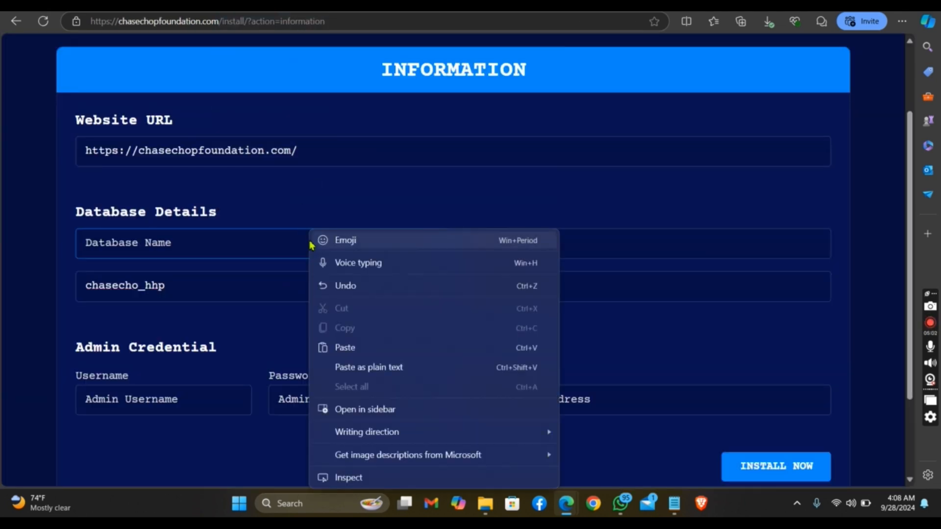
left_click(346, 347)
left_click(547, 244)
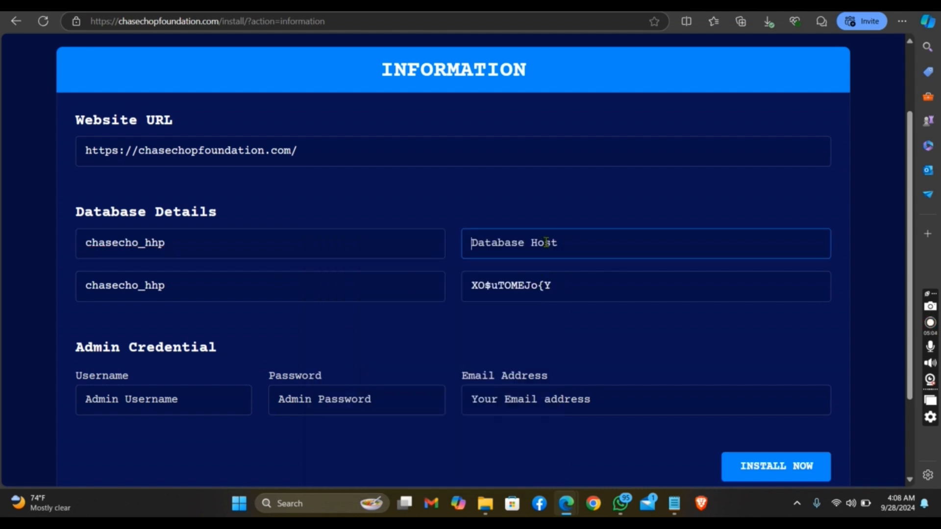
type("localhost")
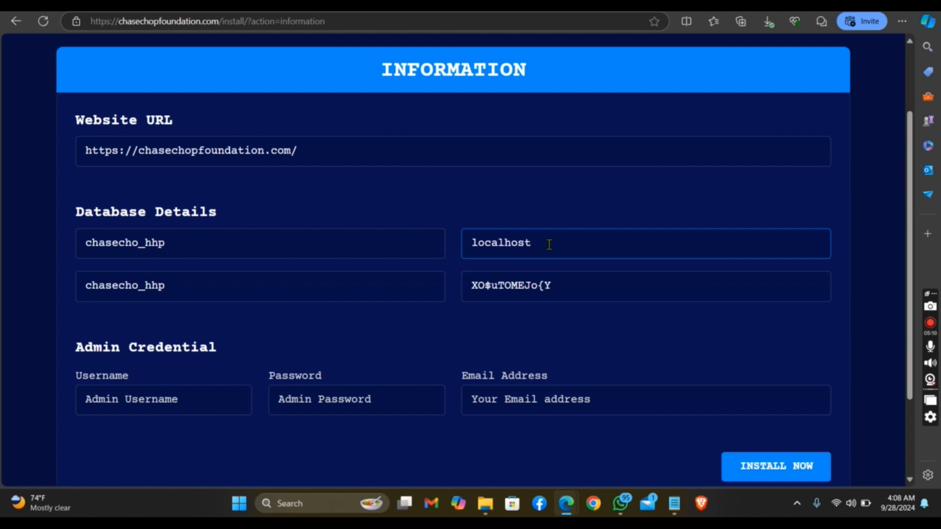
Enter the admin username and reuse the database password as the admin password under Admin Credential
left_click(149, 405)
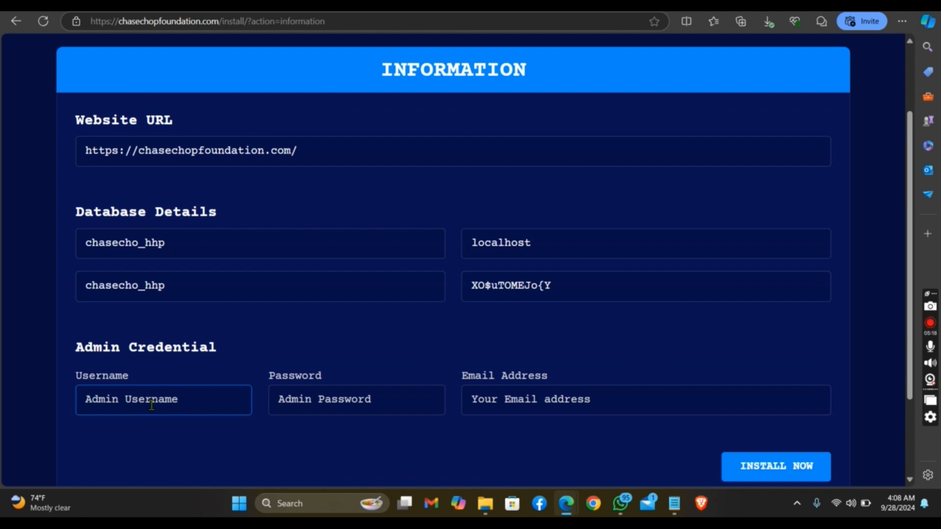
type("alex")
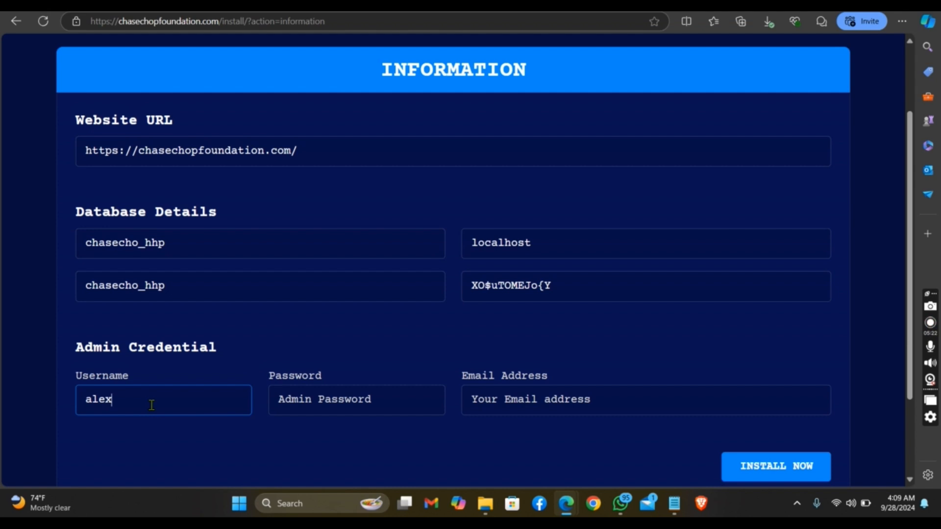
left_click(344, 409)
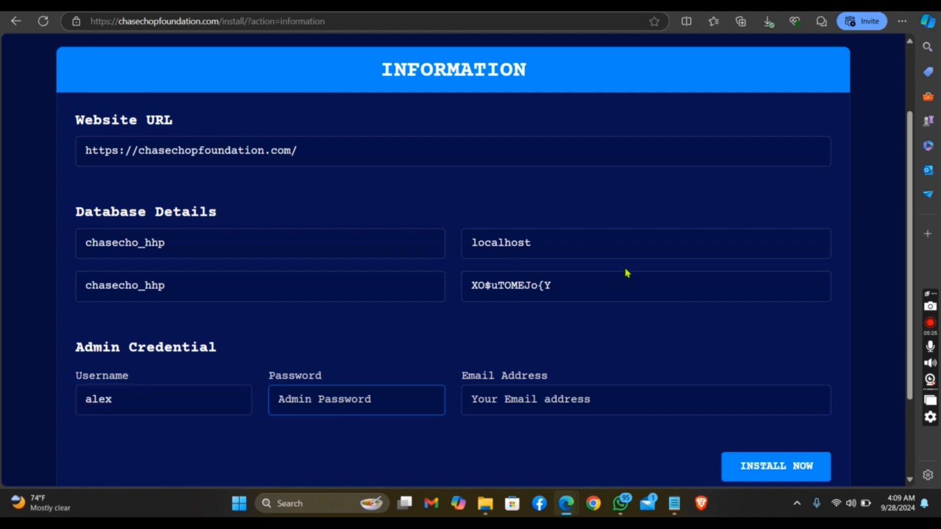
left_click_drag(562, 295, 474, 290)
right_click(479, 289)
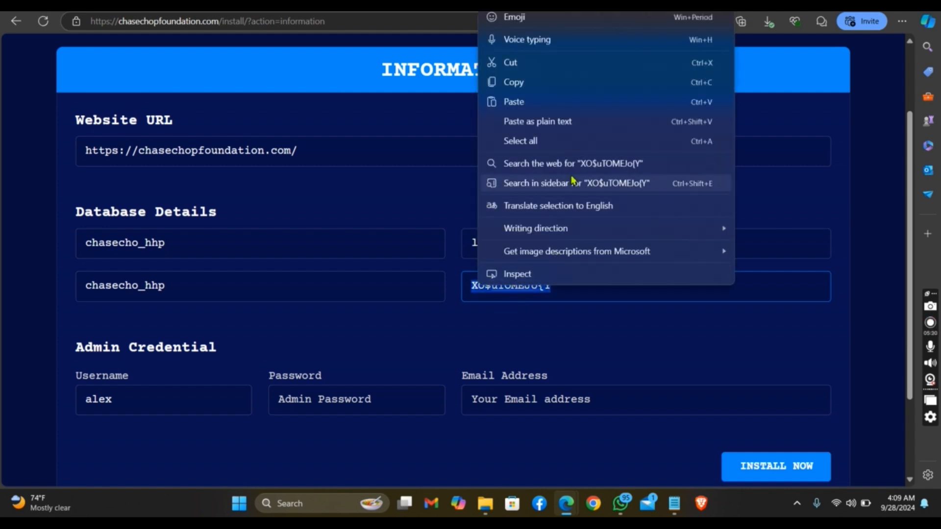
left_click(552, 81)
left_click(376, 413)
right_click(374, 412)
left_click(443, 325)
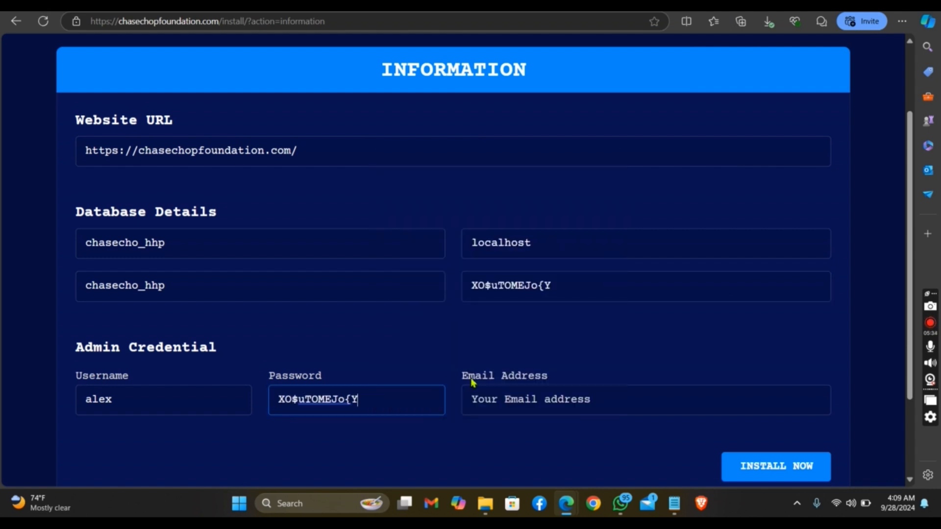
Enter the admin's email address and start the installation
left_click(580, 399)
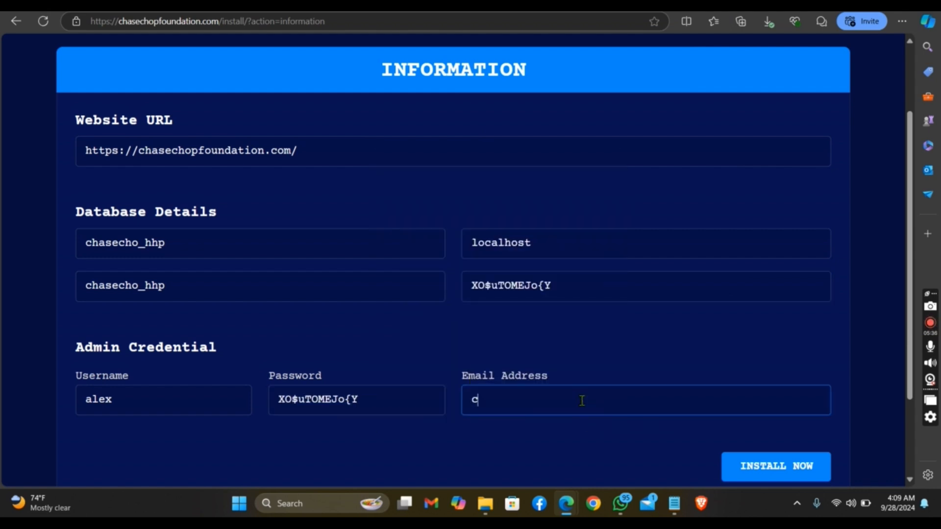
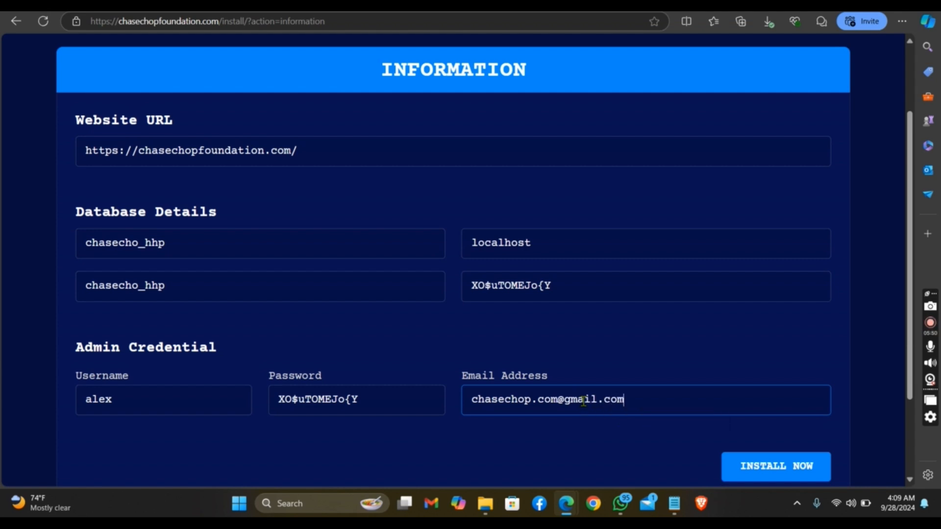
left_click(793, 468)
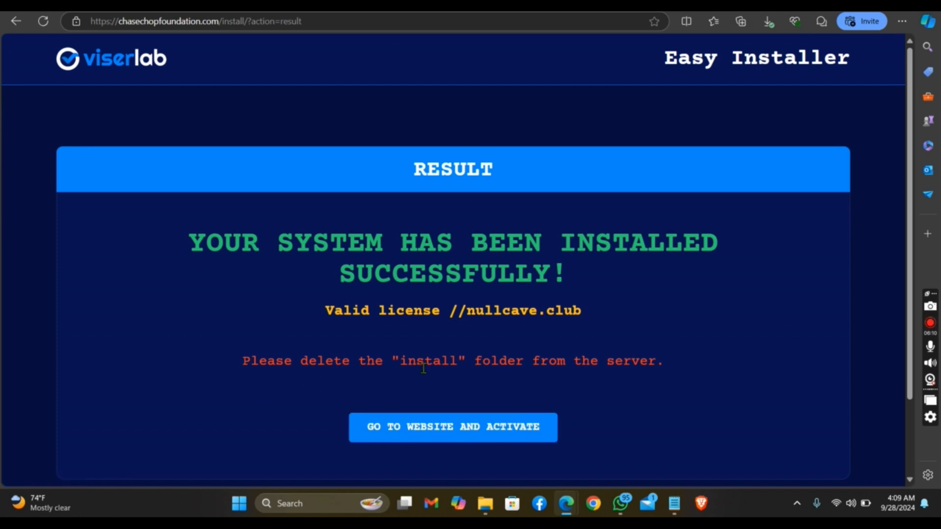
Go to the newly installed website from the installer's result page and allow its cookies
left_click(481, 444)
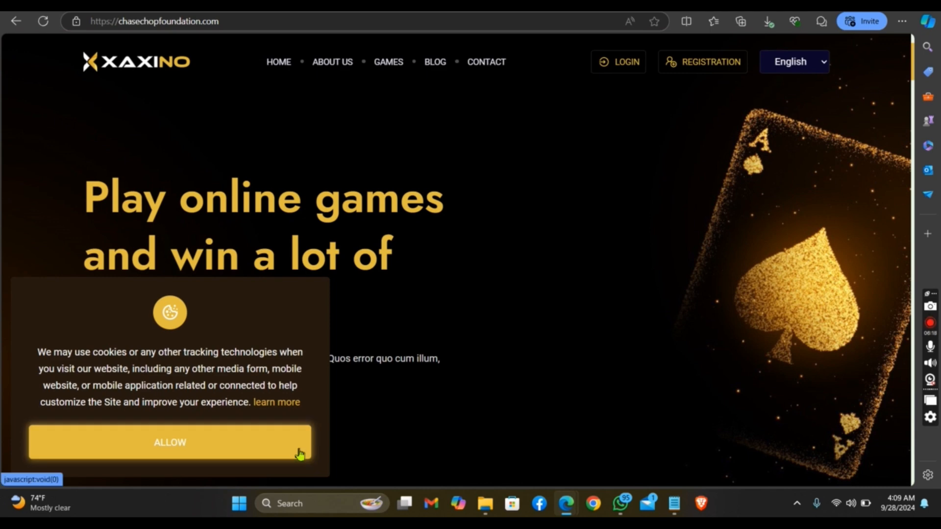
left_click(301, 452)
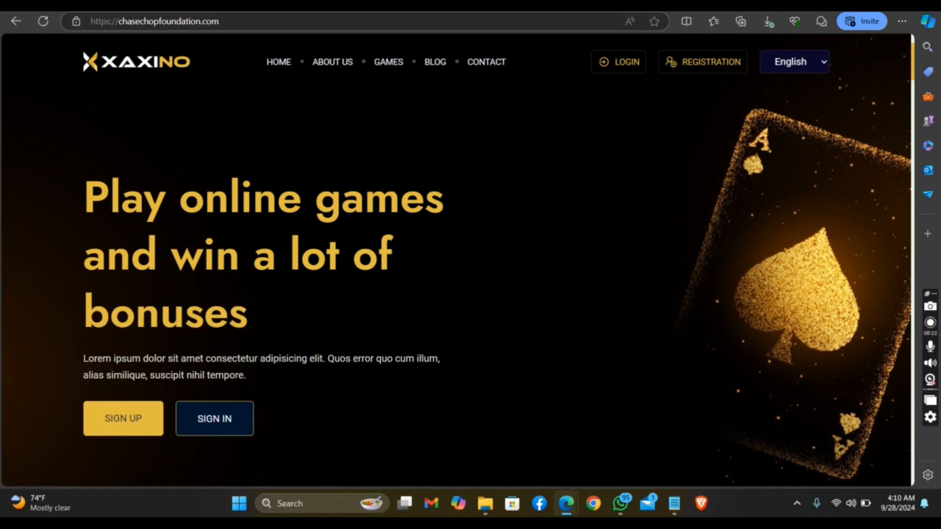
Switch to the cPanel File Manager and move the install folder in public_html to the trash
left_click(255, 5)
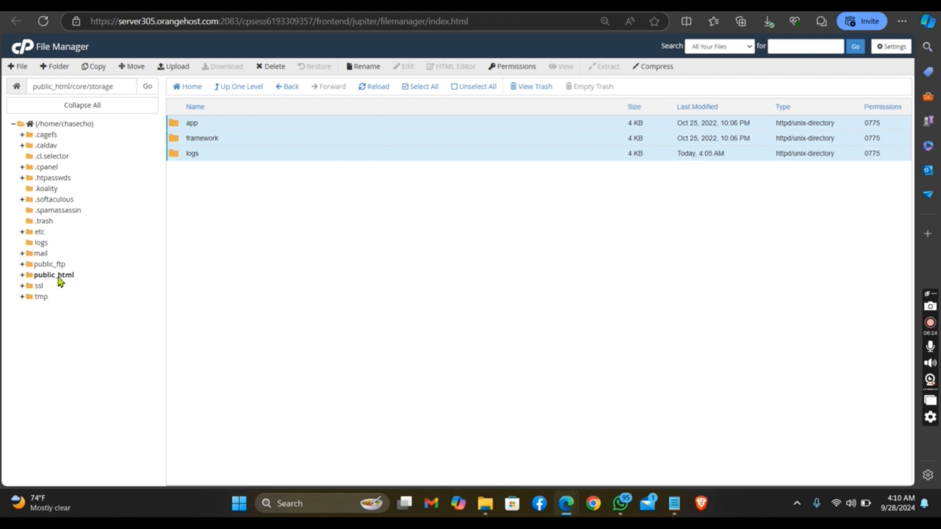
left_click(57, 275)
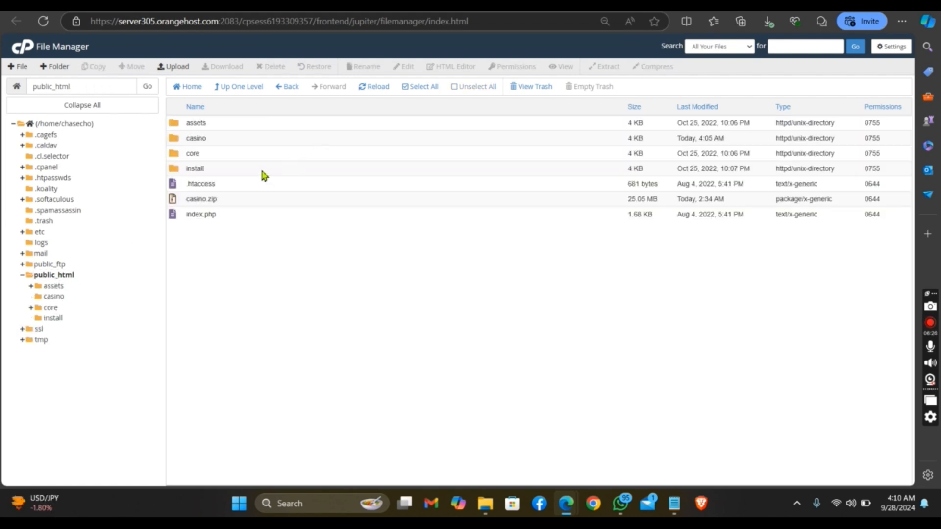
left_click(262, 172)
right_click(263, 174)
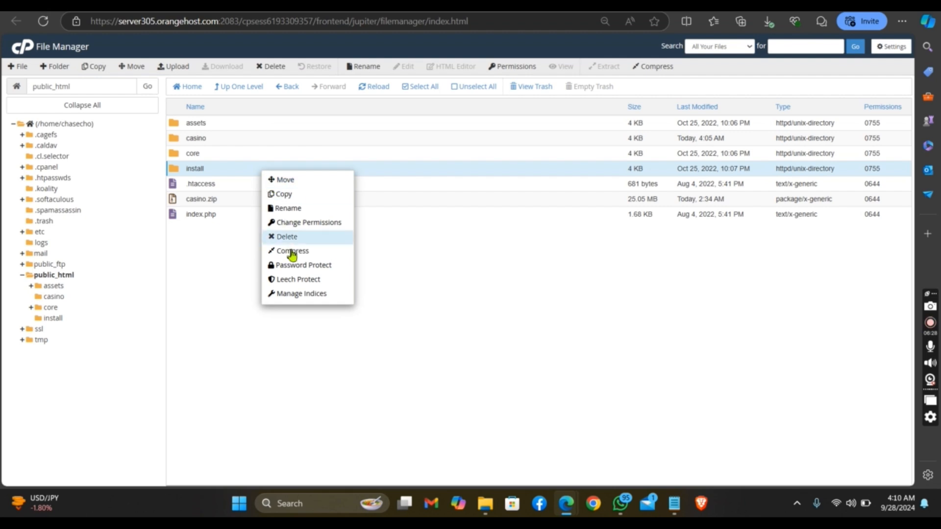
left_click(296, 237)
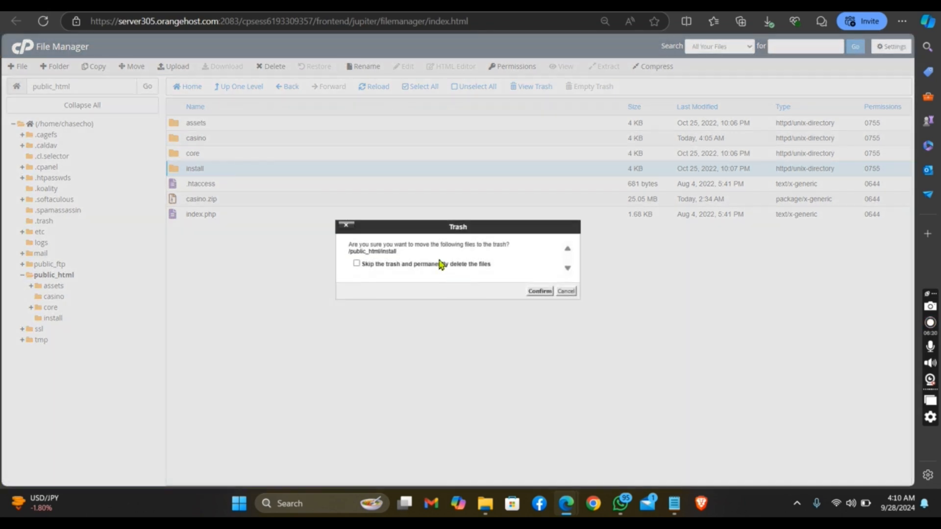
left_click(539, 291)
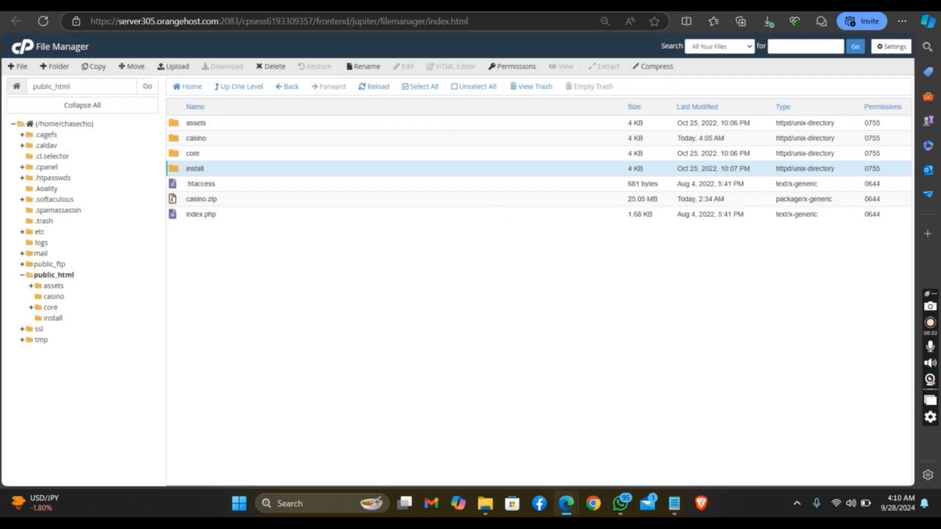
Return to the casino website and open its admin login page at chasechopfoundation.com/admin
left_click(275, 6)
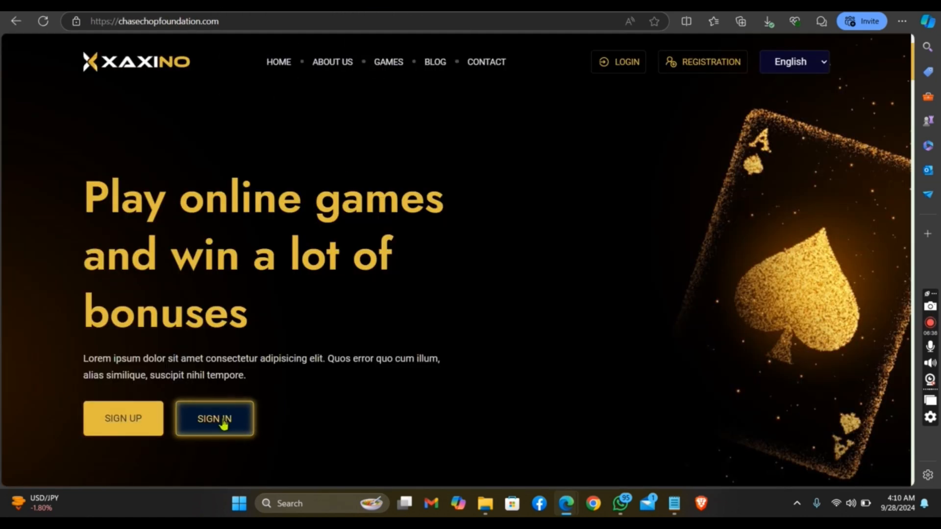
left_click(242, 23)
left_click(242, 23)
type("/a")
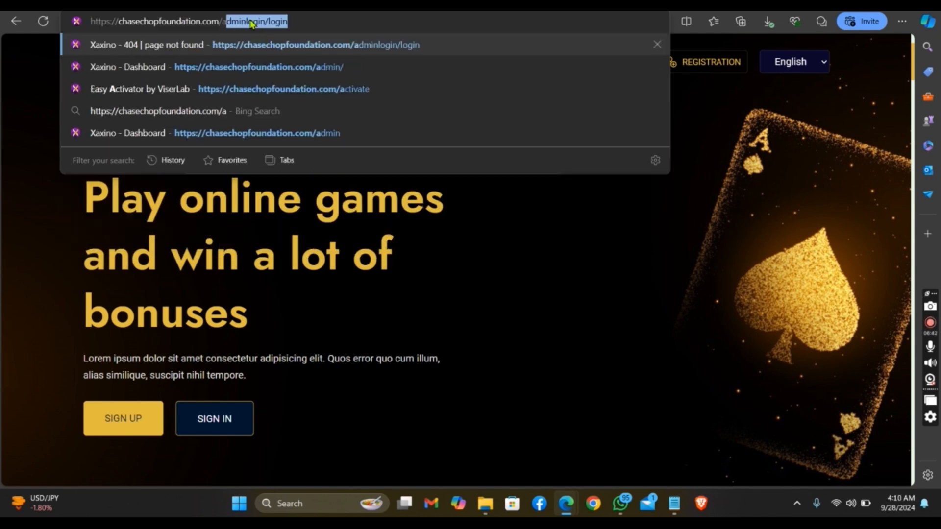
left_click(250, 21)
double_click(246, 21)
left_click_drag(247, 21, 281, 28)
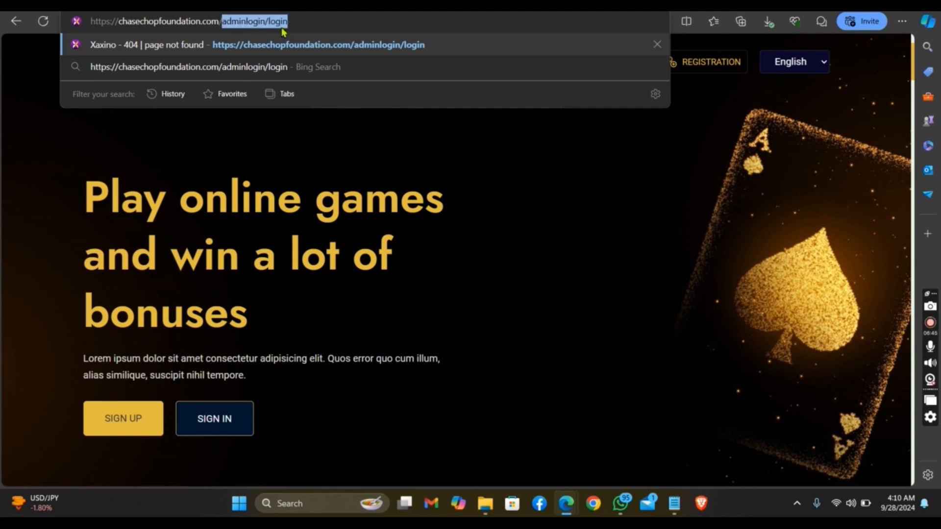
left_click(247, 22)
left_click_drag(248, 22, 296, 21)
type("/")
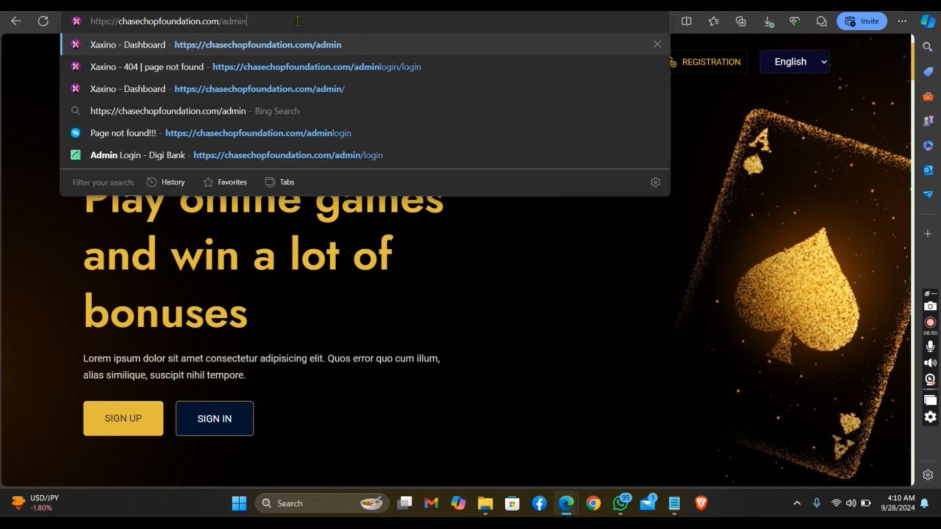
key("Return")
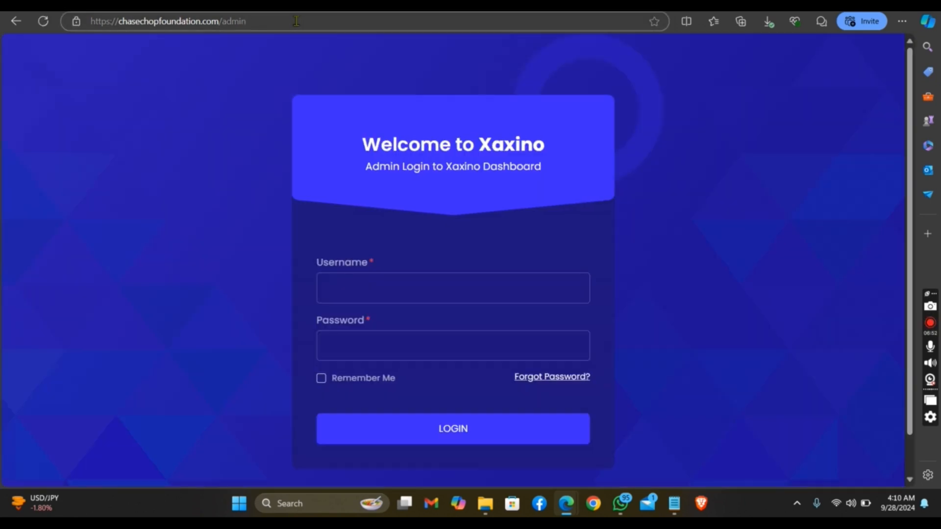
Fill in the admin username on the Xaxino admin login form
right_click(423, 278)
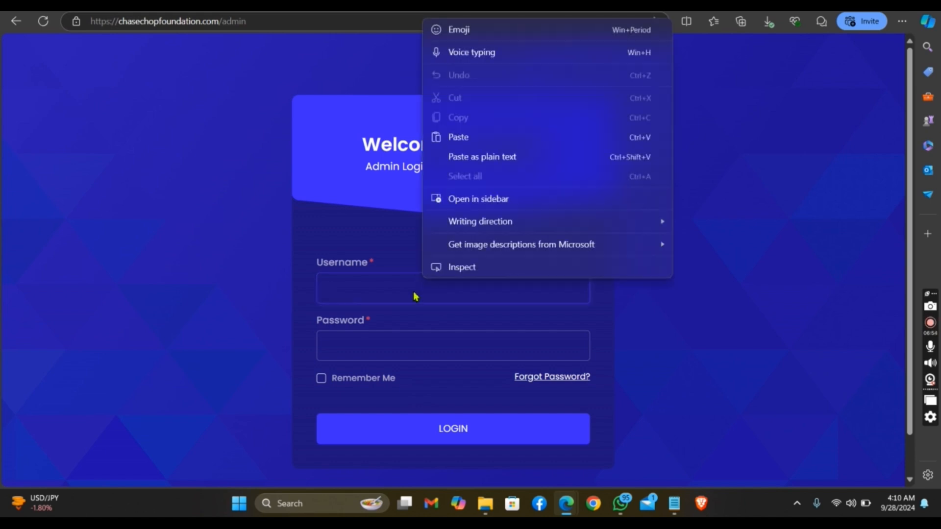
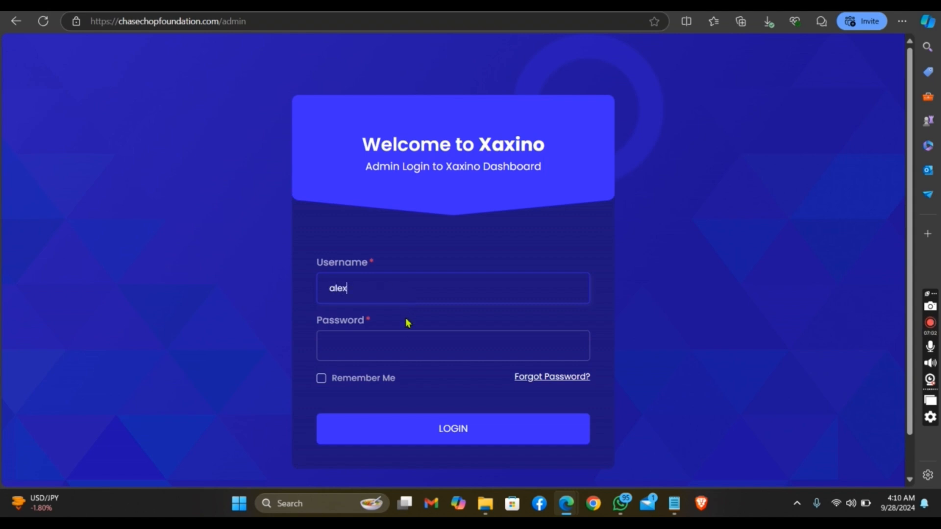
Enter the admin password and log in, declining to save it and dismissing the cron job instructions
right_click(406, 342)
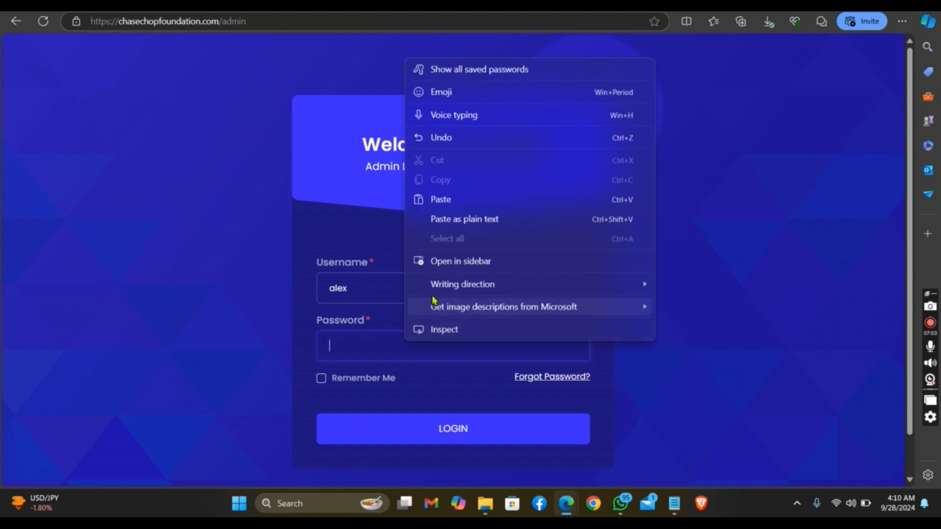
left_click(474, 198)
left_click(412, 432)
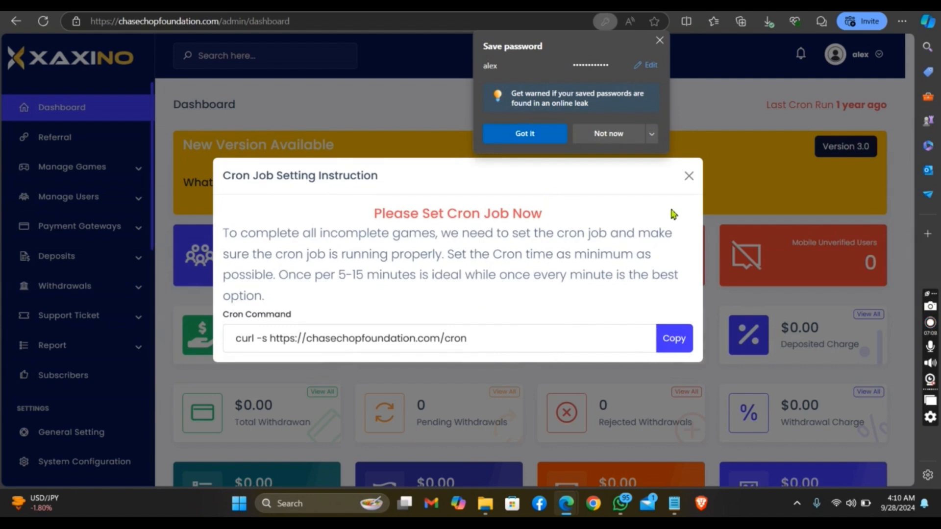
left_click(603, 138)
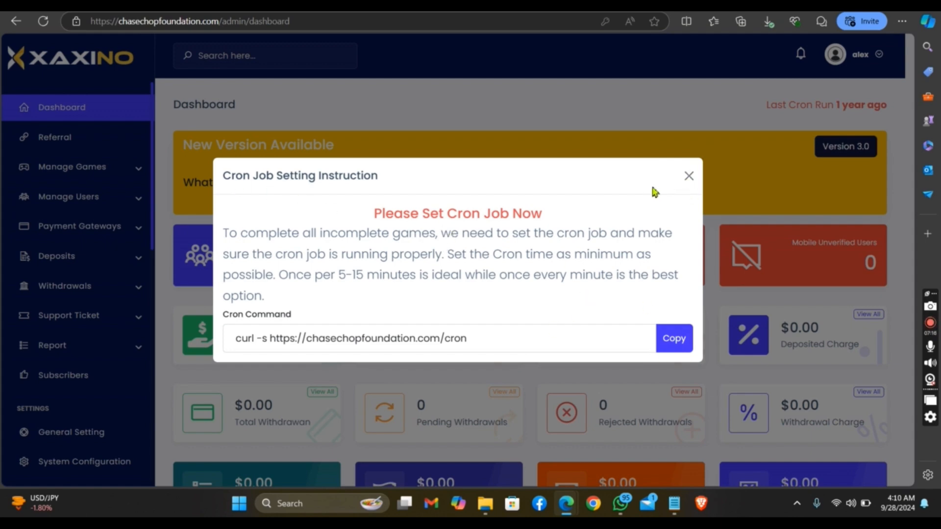
left_click(689, 175)
Look over the admin dashboard and its navigation entries, and open the KYC Setting page
mouse_move(910, 137)
left_mouse_down()
mouse_move(916, 222)
mouse_move(911, 128)
left_mouse_up()
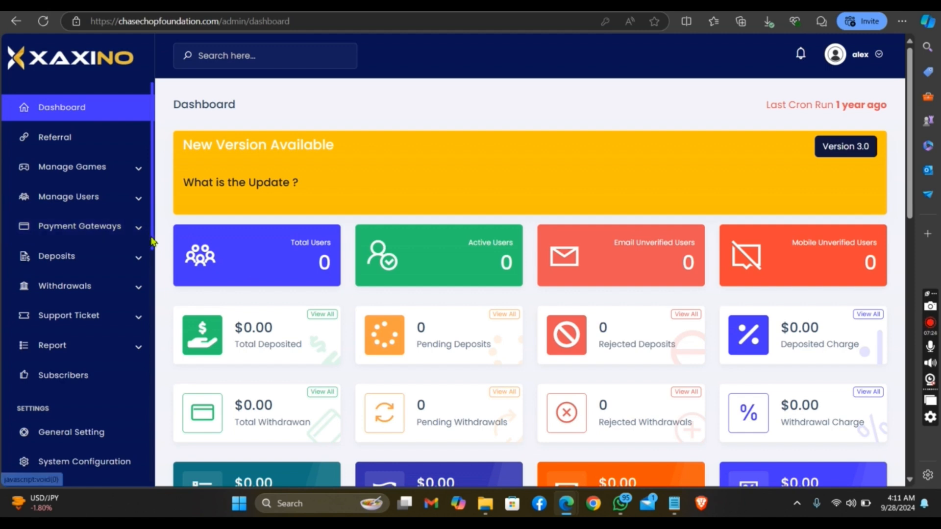
left_click_drag(151, 240, 164, 335)
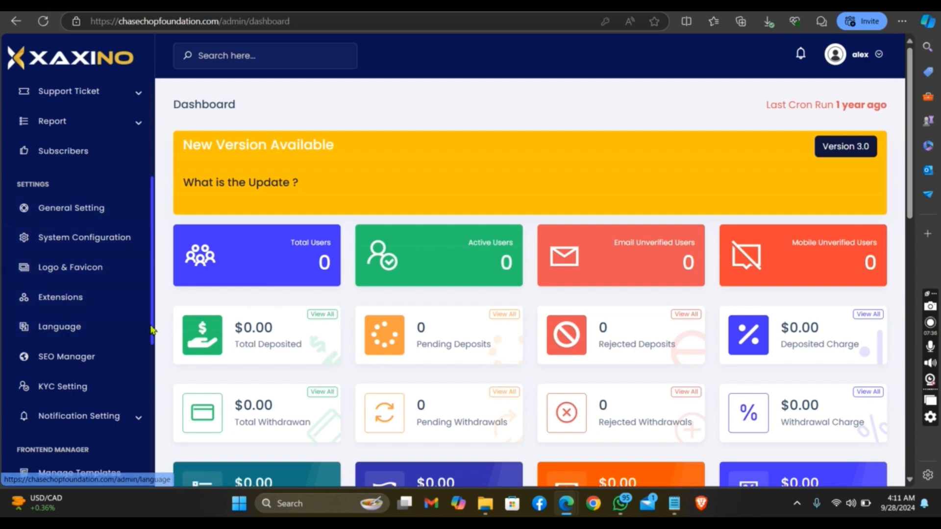
left_click_drag(153, 327, 153, 365)
left_click(113, 339)
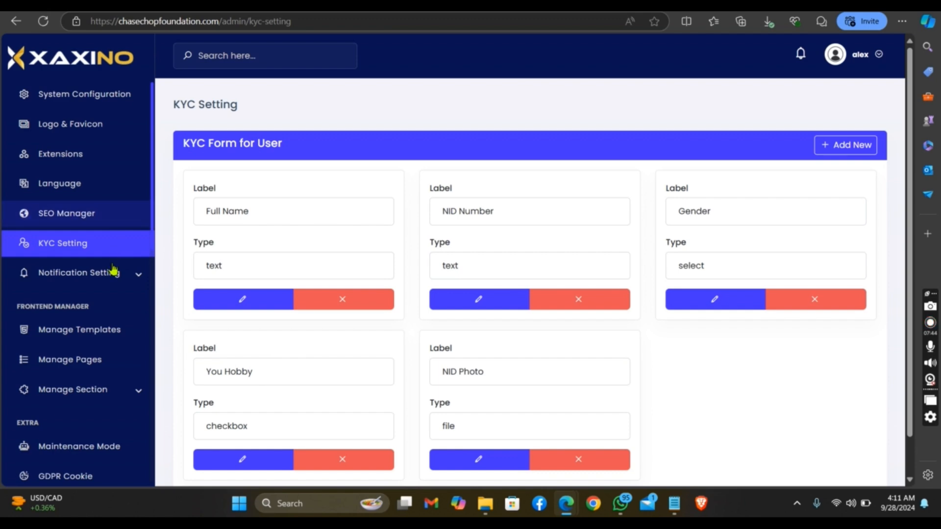
View the Manage Templates page and the Manage Pages list under Frontend Manager
left_click(117, 345)
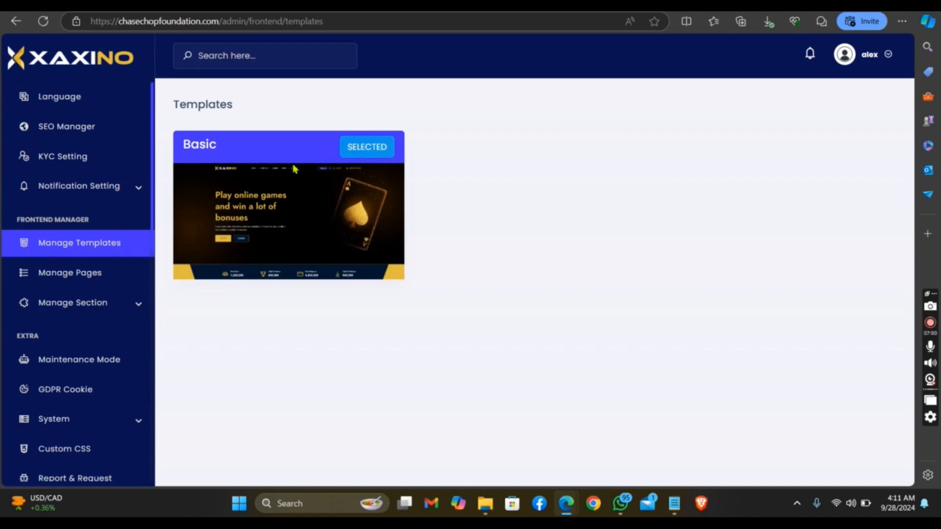
mouse_move(305, 235)
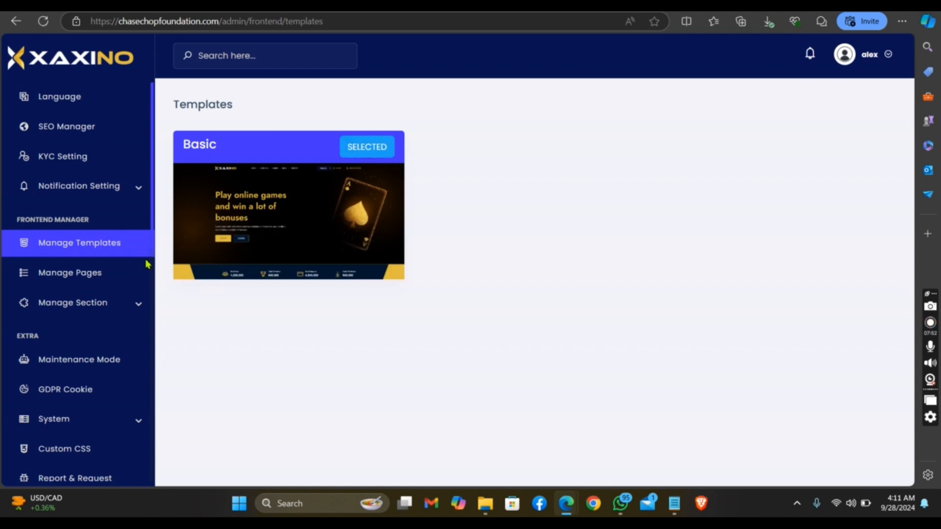
left_click(124, 284)
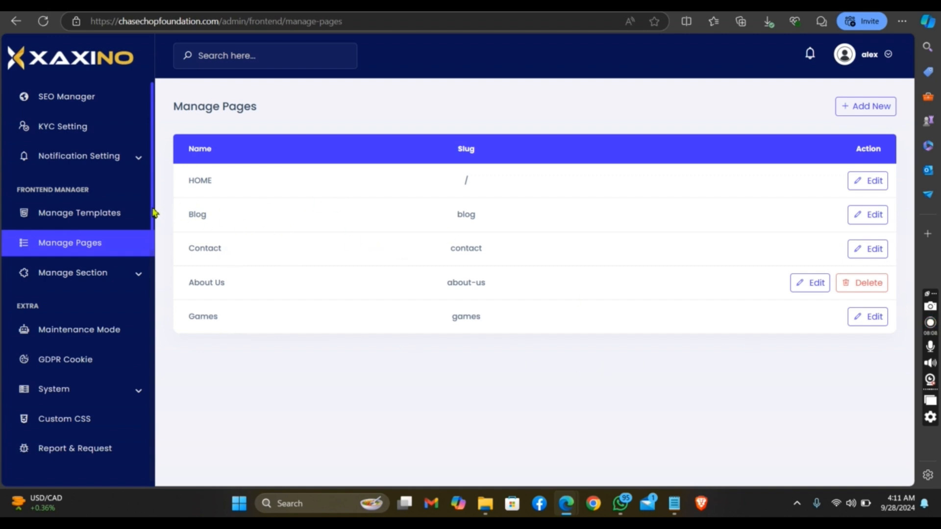
Open the Maintenance Mode page and toggle its status to Enable and back to Disabled without submitting
scroll(153, 213, "up", 10)
scroll(154, 219, "down", 5)
scroll(150, 383, "down", 4)
left_click(100, 323)
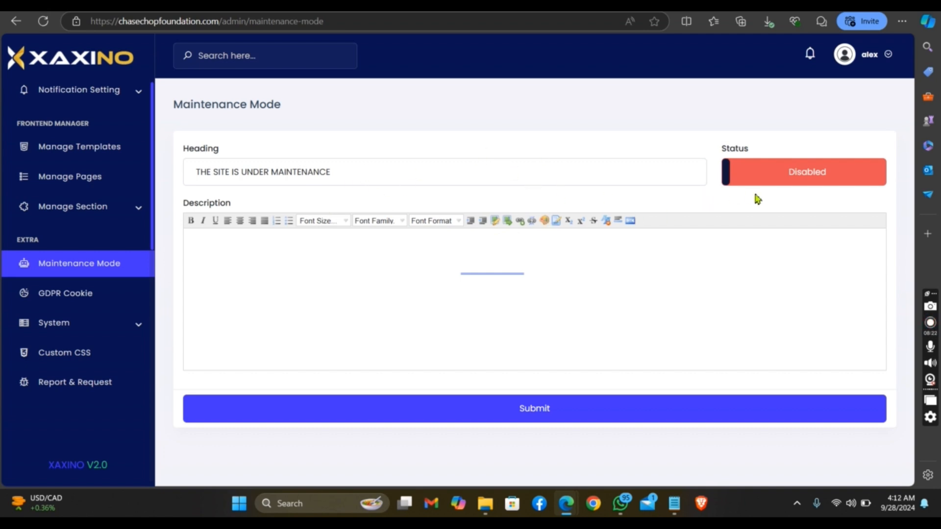
left_click(770, 180)
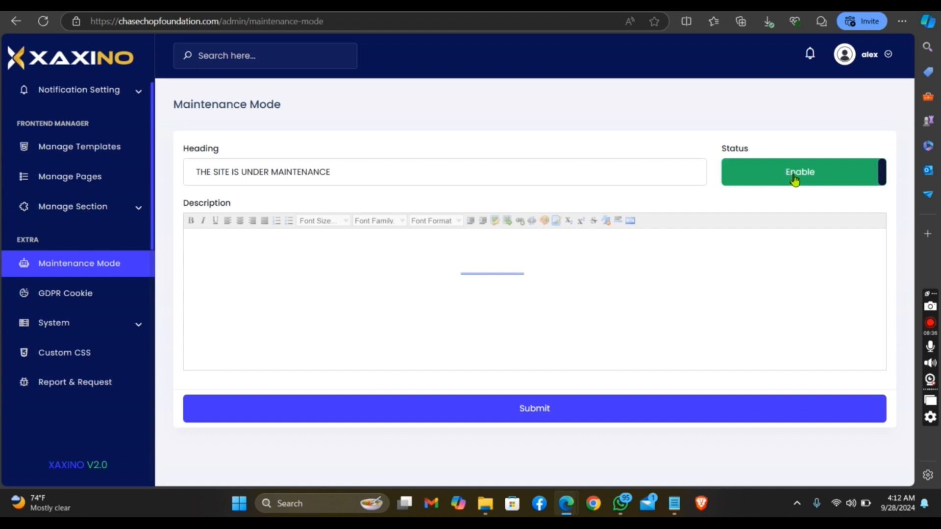
left_click(798, 182)
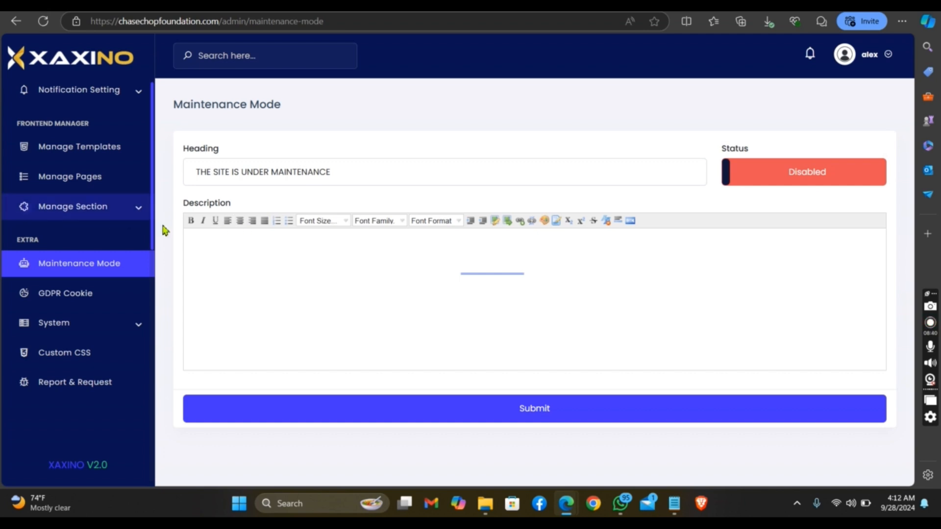
Open the Logo & Favicon settings and examine the logo and favicon upload options
scroll(153, 238, "up", 10)
left_click_drag(154, 236, 178, 329)
left_click(131, 273)
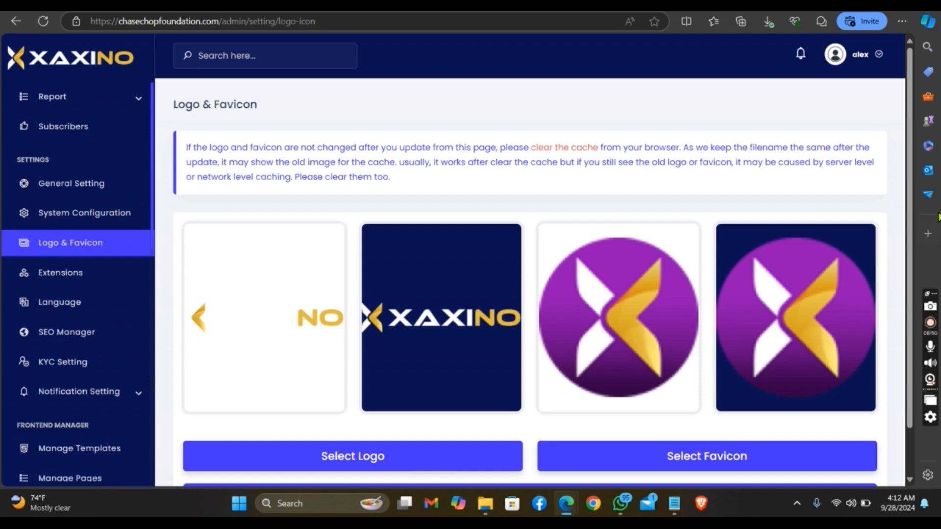
scroll(918, 293, "down", 1)
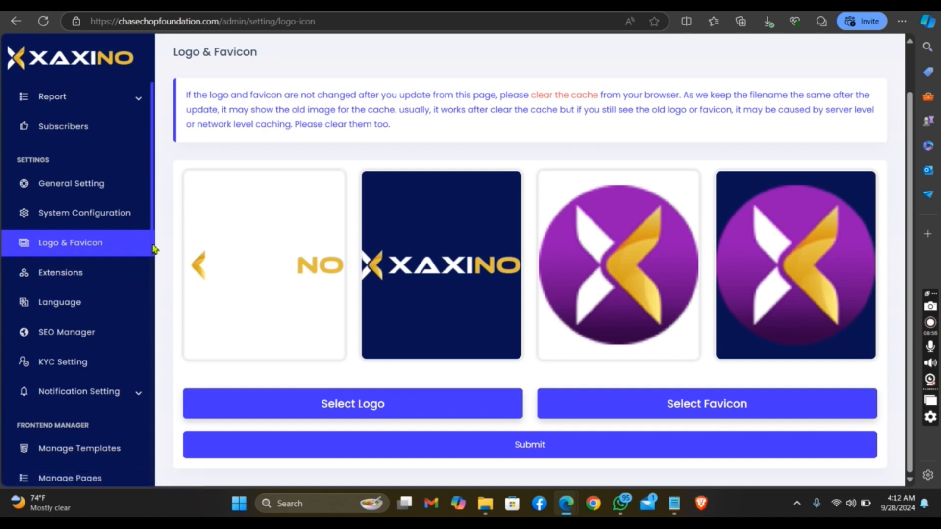
Open the General Setting page to view the site title, currency, timezone and register bonus fields
scroll(153, 250, "up", 5)
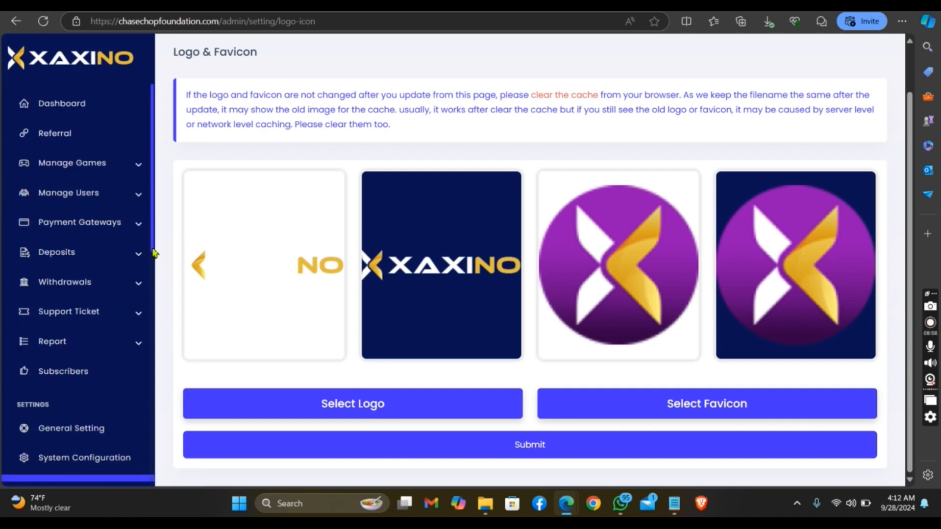
scroll(154, 260, "down", 2)
left_click(121, 376)
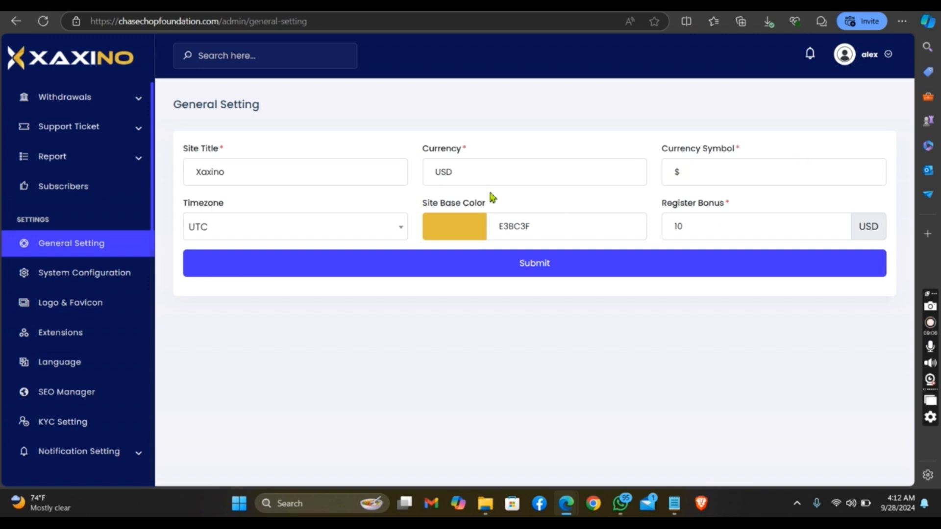
Review the module switches on the System Configuration page and open the SEO Manager page
left_click(98, 271)
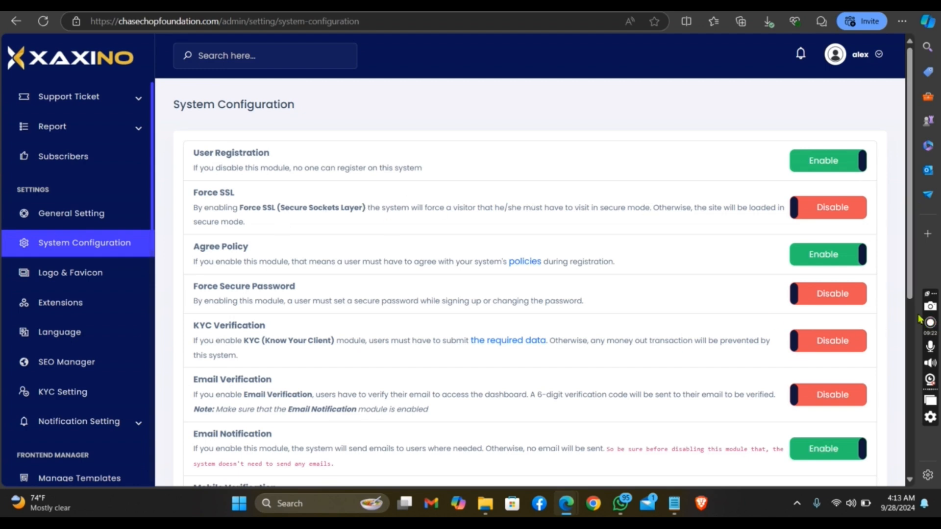
scroll(902, 293, "down", 1)
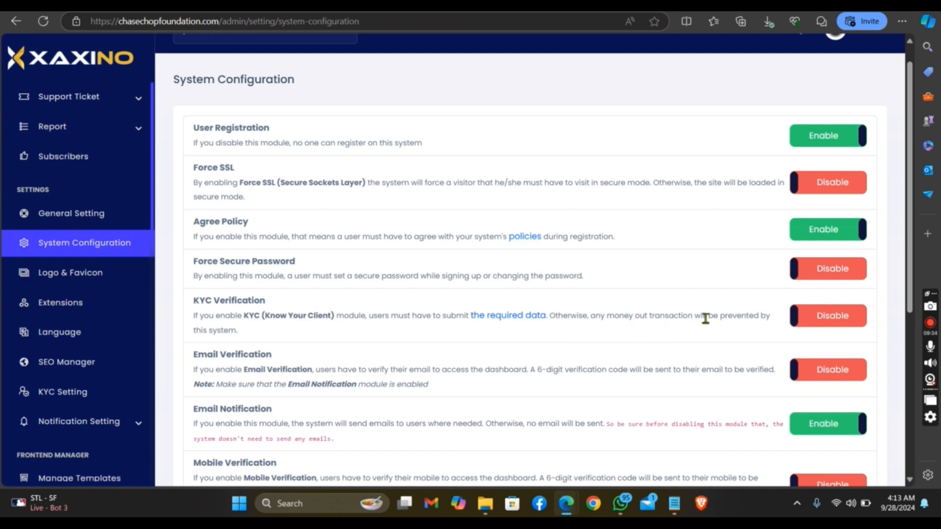
left_click_drag(908, 304, 937, 471)
scroll(208, 443, "up", 6)
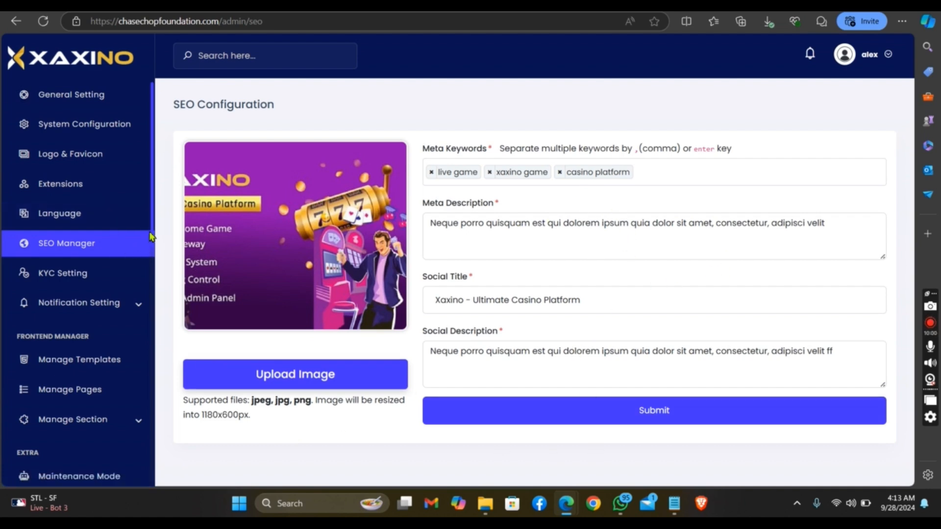
Return to the admin dashboard, close the cron job instructions and look over the dashboard statistics
left_click_drag(152, 221, 158, 82)
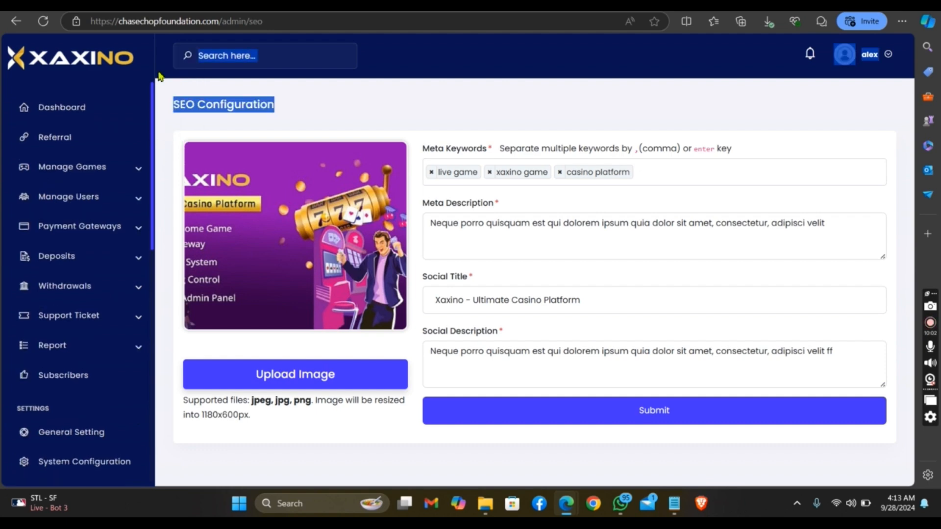
left_click(117, 100)
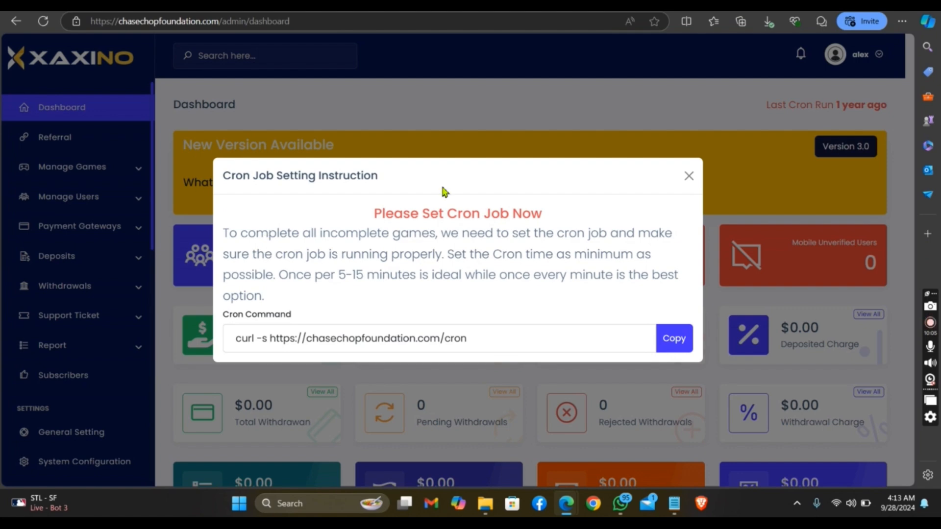
left_click(689, 176)
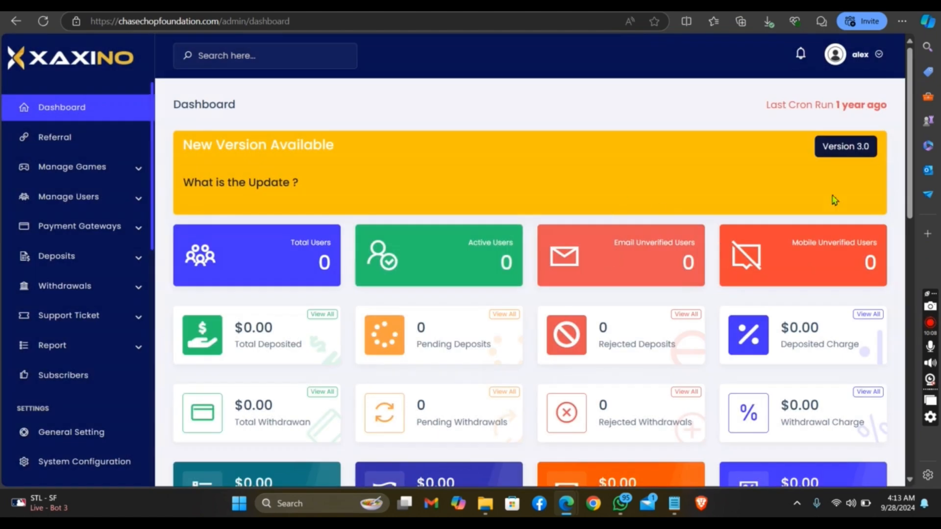
left_click_drag(911, 192, 910, 171)
mouse_move(616, 497)
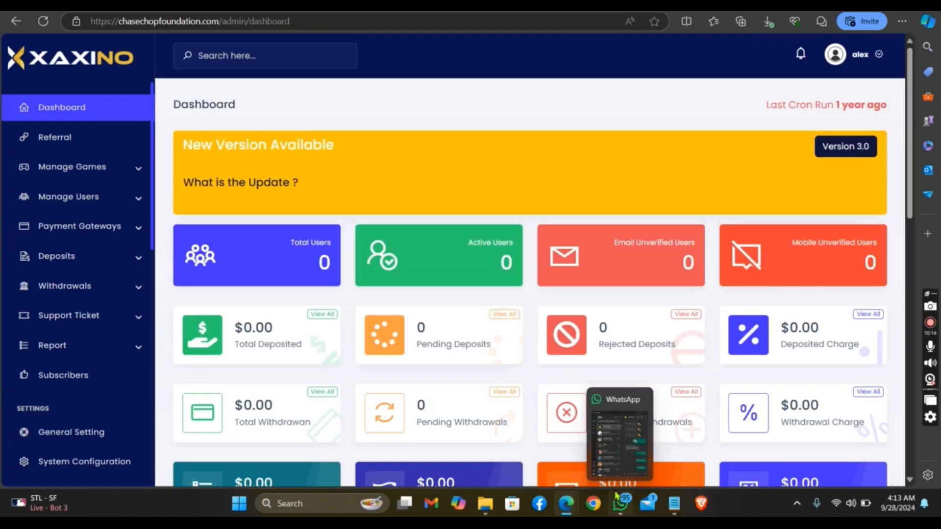